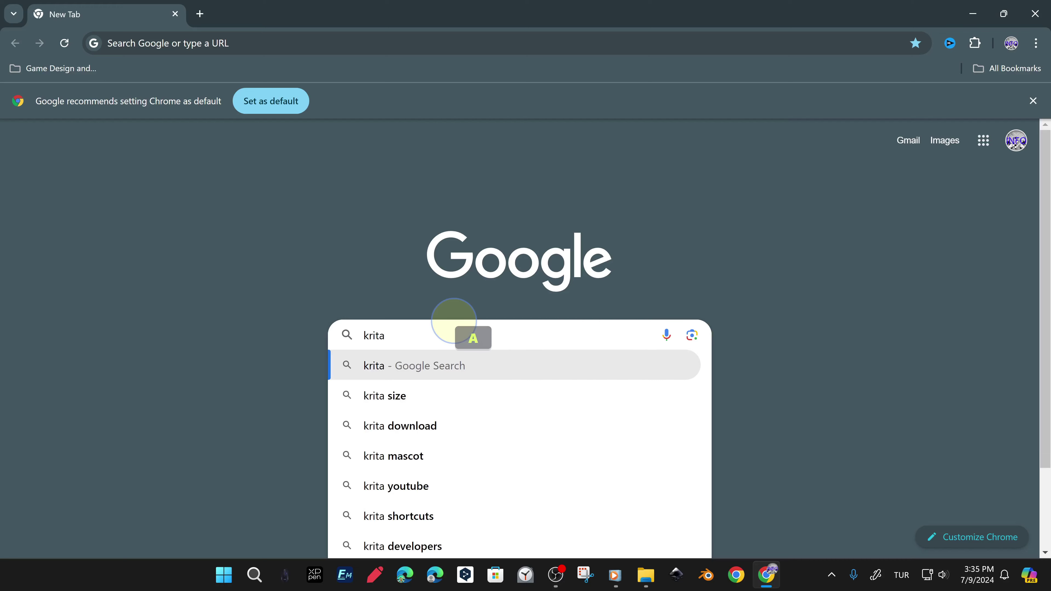
- Search Google for "krita" and open the official krita.org result in a new tab
key("Return")
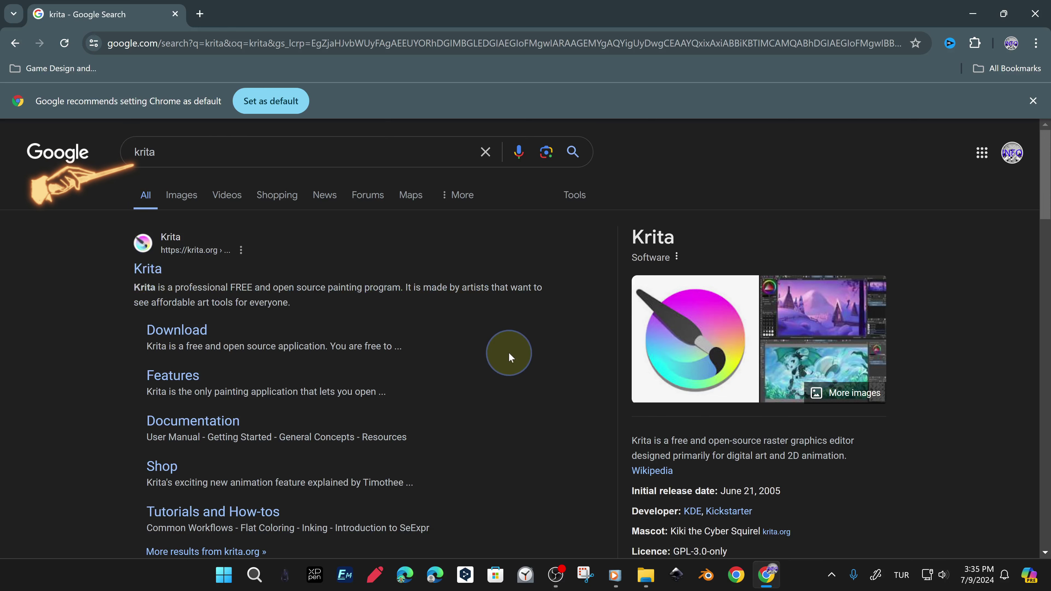
key("F11")
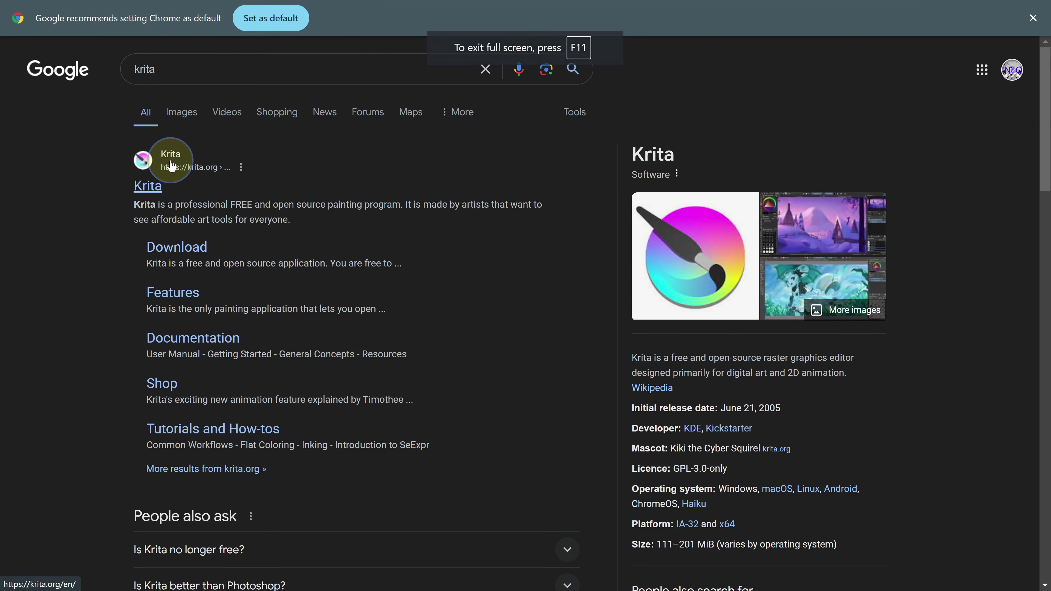
scroll(711, 397, "down", 2)
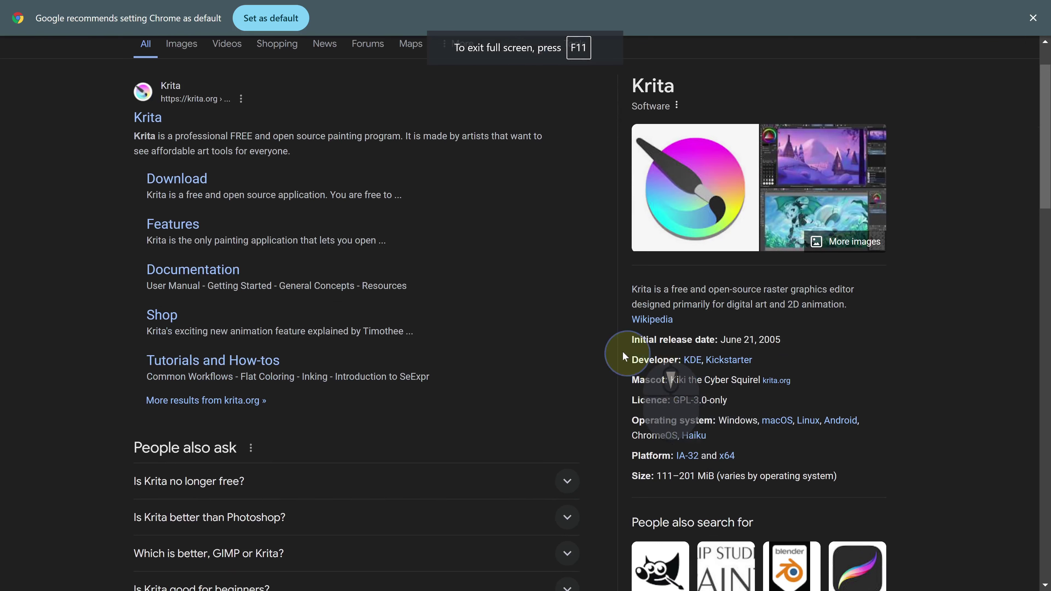
scroll(539, 306, "up", 2)
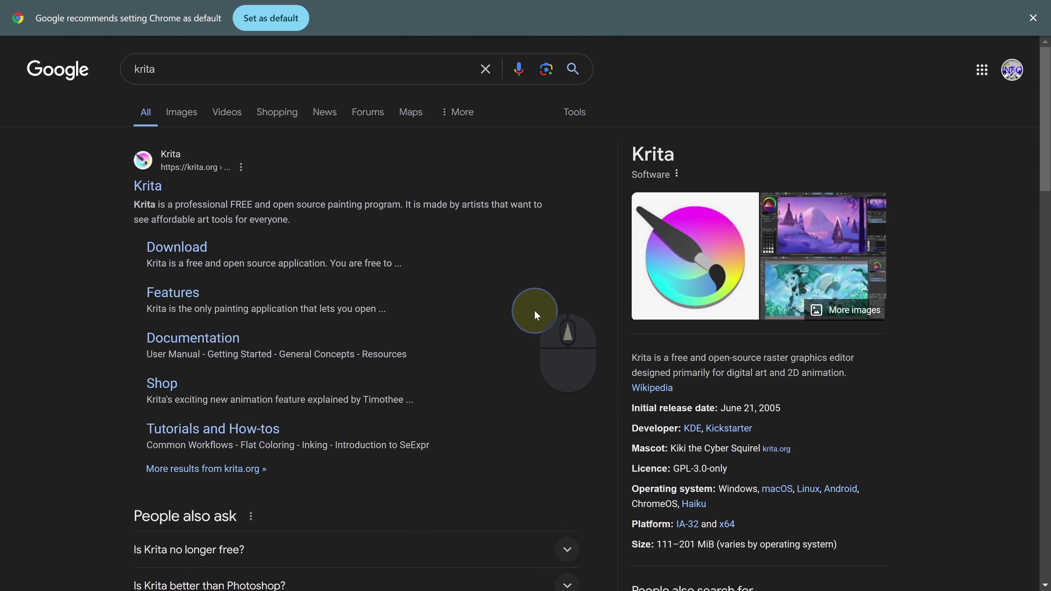
key("F11")
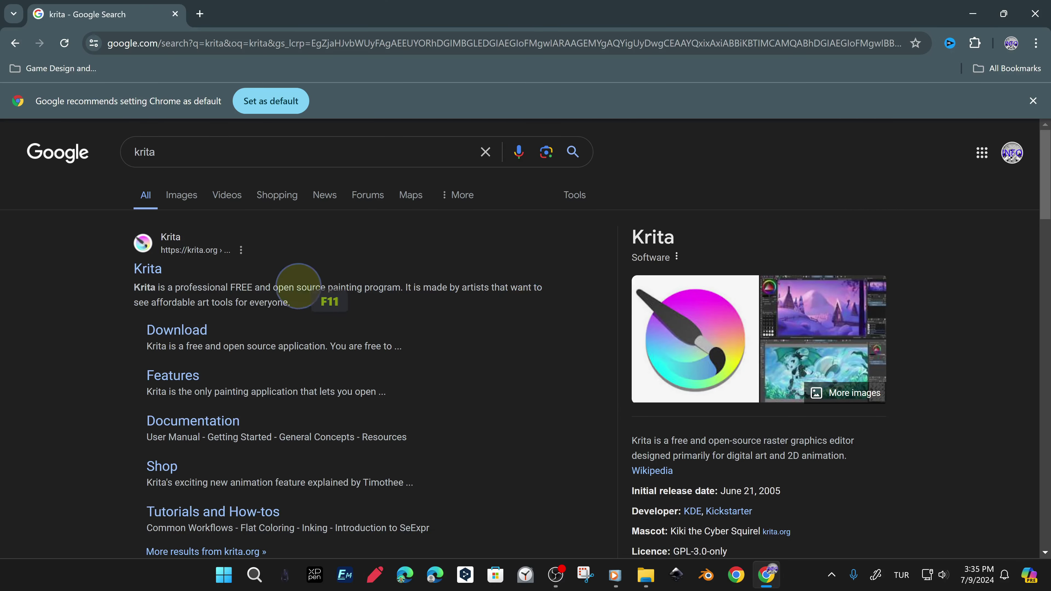
right_click(154, 271)
left_click(190, 282)
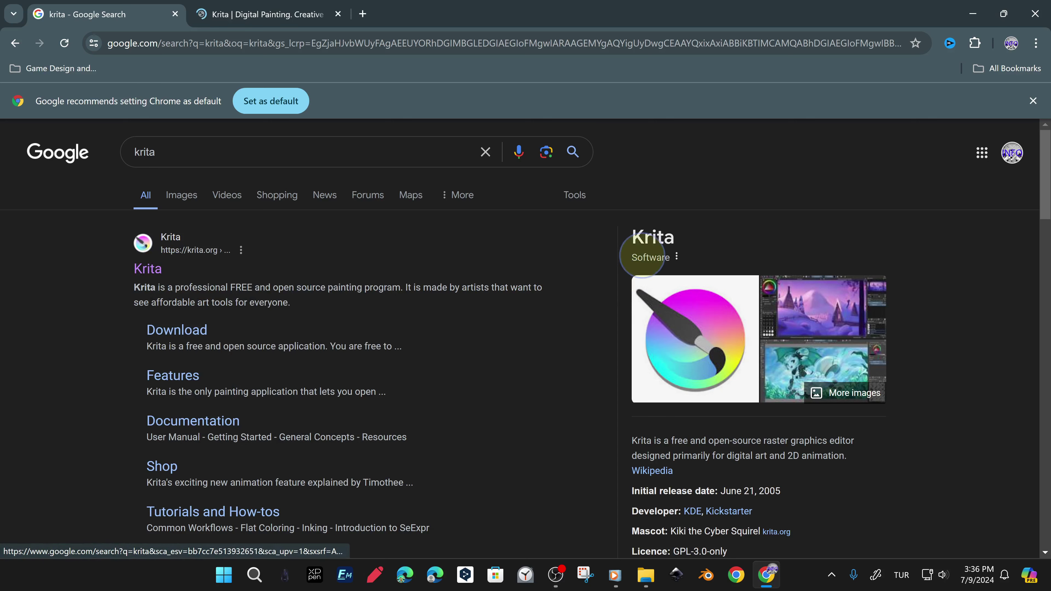
- Open Krita's Wikipedia article in a new tab and examine its infobox for the official website entry
right_click(653, 471)
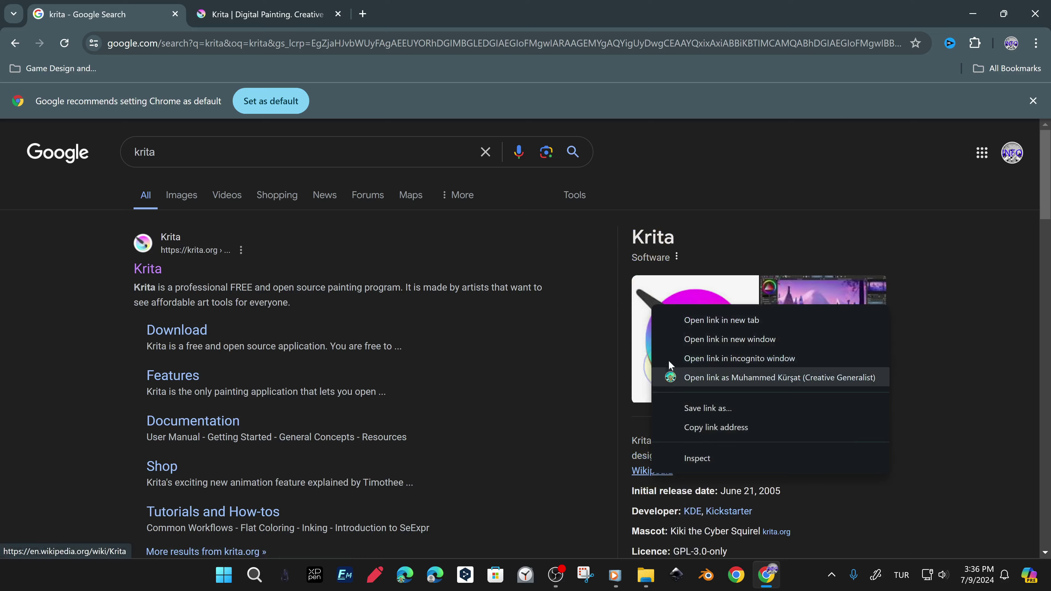
left_click(691, 321)
left_click(430, 12)
key("F11")
scroll(1034, 120, "down", 5)
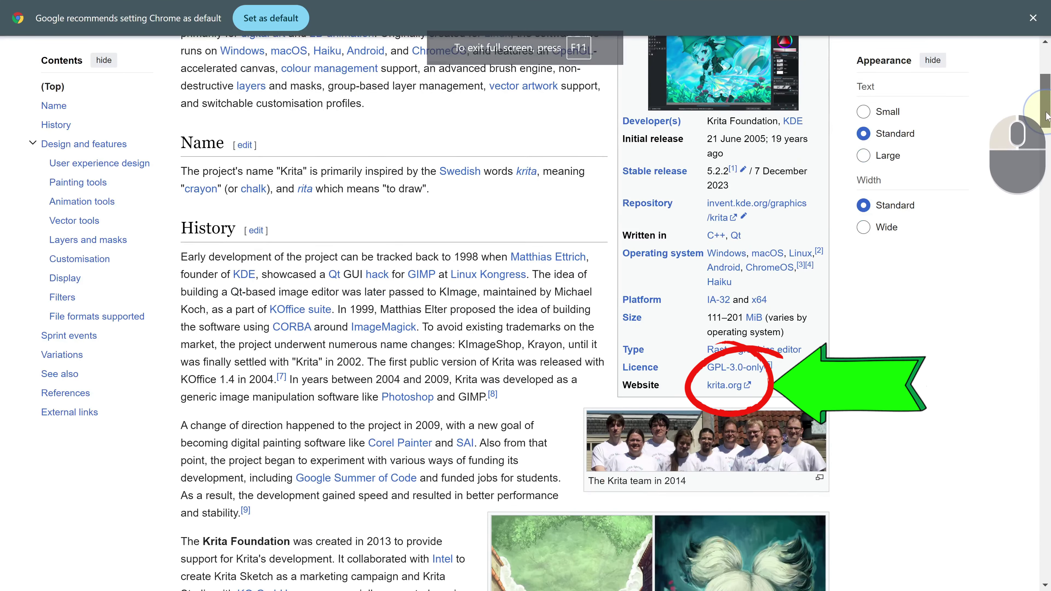
left_click_drag(1046, 120, 929, 437)
key("F11")
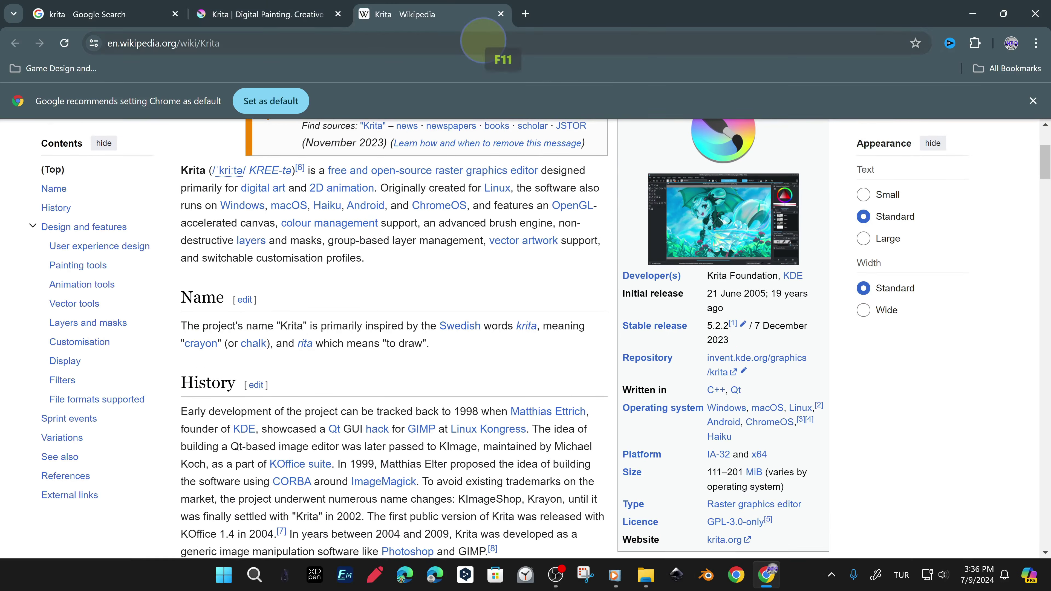
- Return to the krita.org home page and look over its News section
left_click(306, 15)
key("F11")
key("F11")
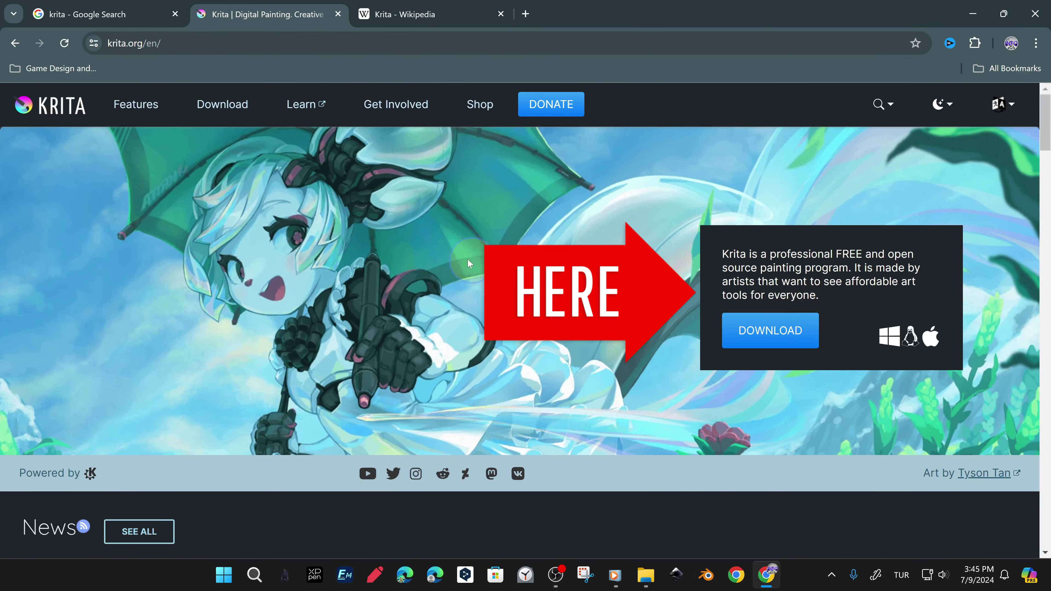
scroll(527, 249, "down", 1)
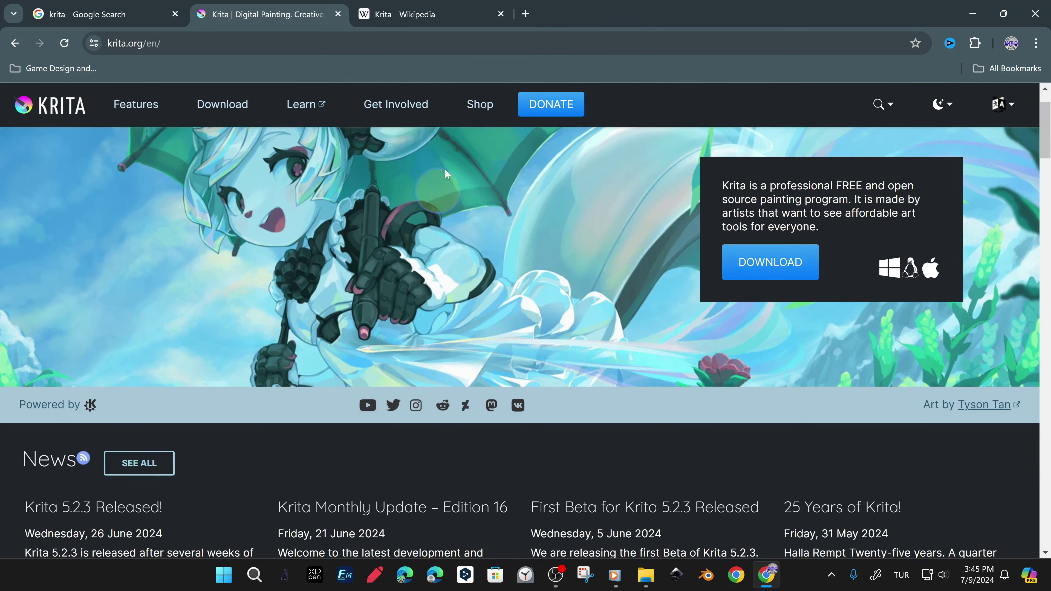
scroll(476, 166, "down", 3)
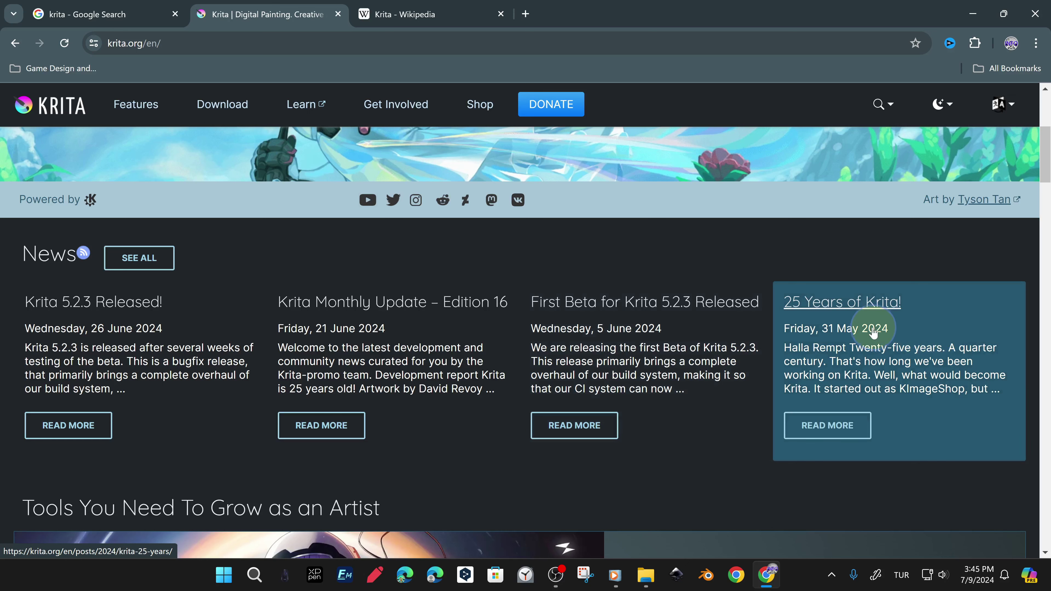
scroll(892, 342, "up", 3)
scroll(892, 341, "up", 1)
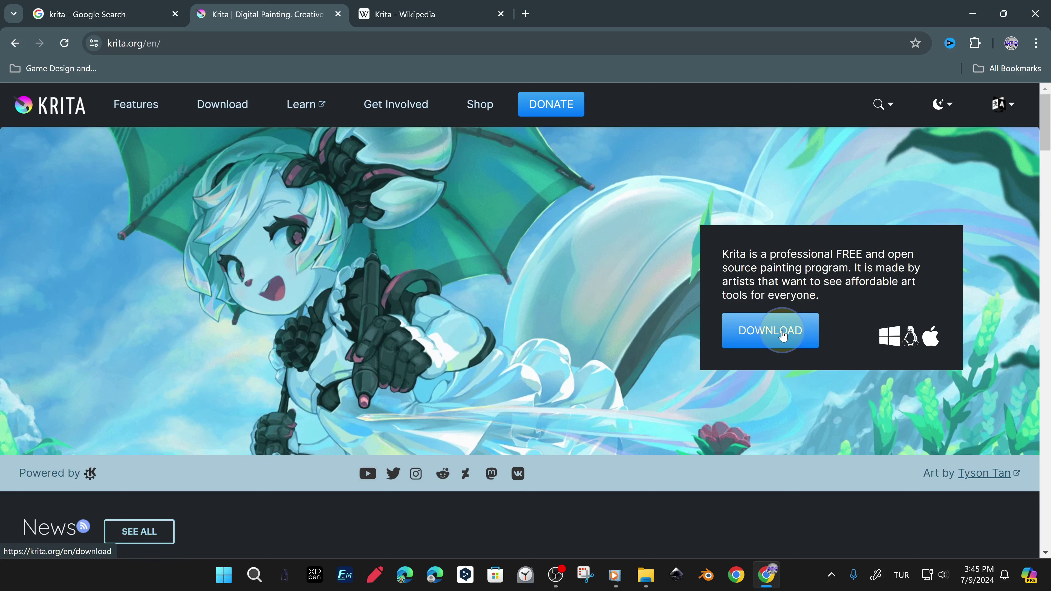
- Open the Krita 5.2.3 download page, look over its download options and download the Windows installer
left_click(782, 336)
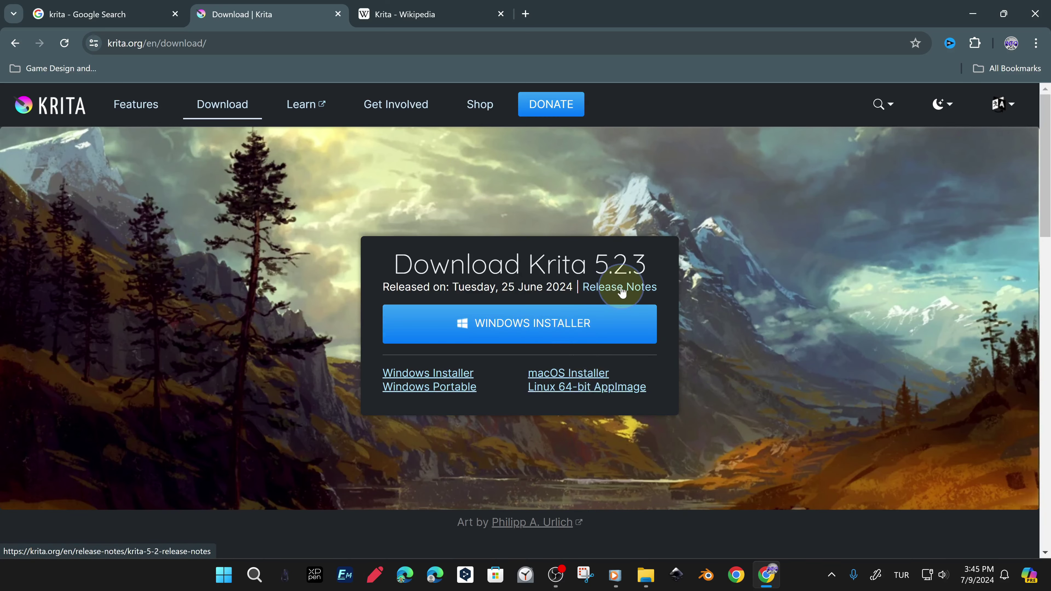
scroll(816, 234, "down", 10)
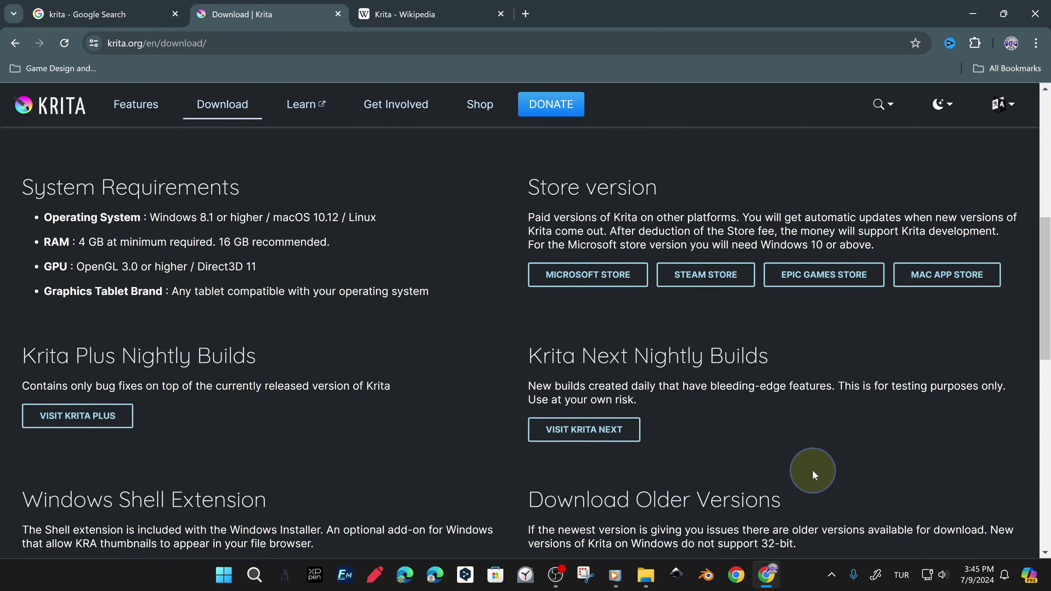
scroll(813, 470, "down", 10)
scroll(924, 446, "up", 15)
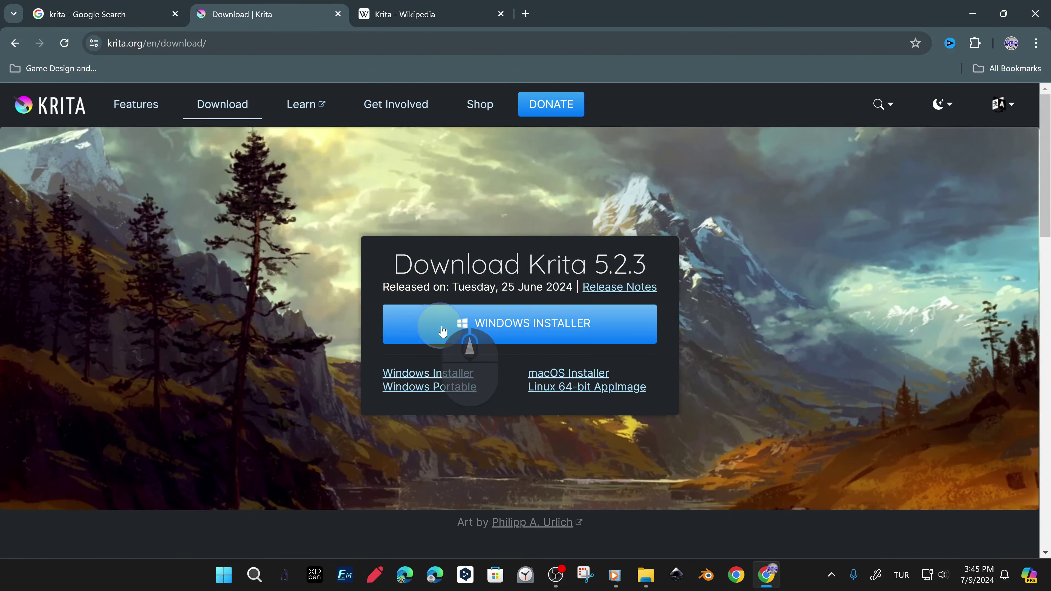
left_click(546, 325)
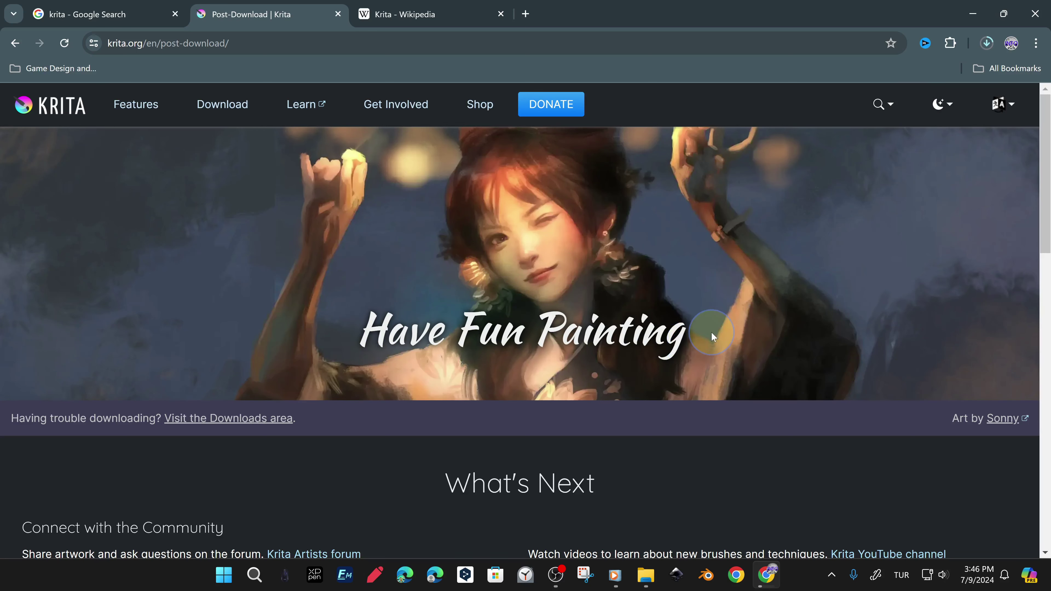
- Look over the post-download page's resources, open the Krita FAQ in a new tab and go to its General section
scroll(840, 295, "down", 6)
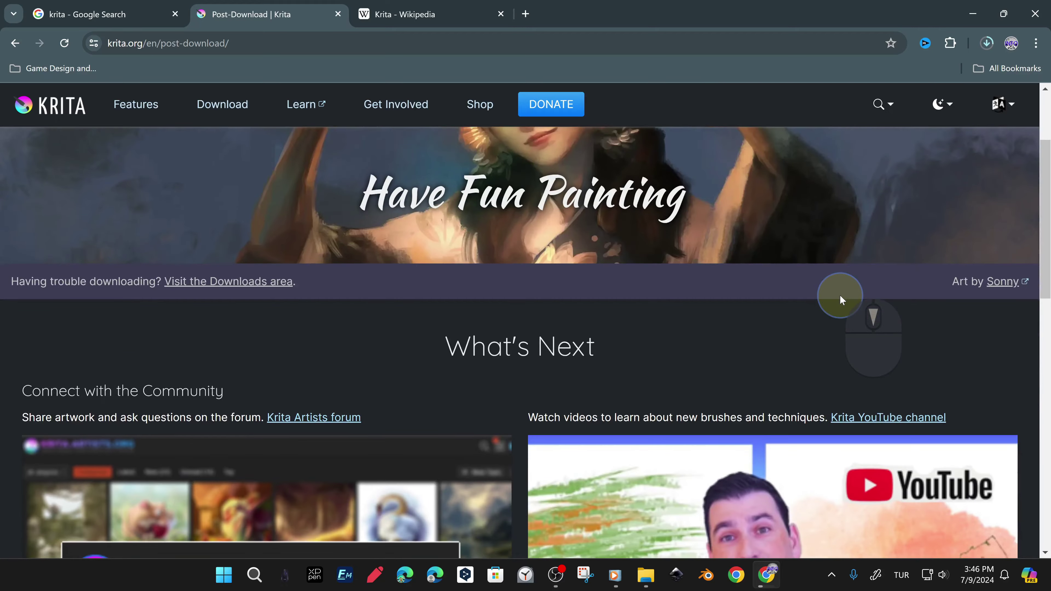
scroll(550, 232, "down", 7)
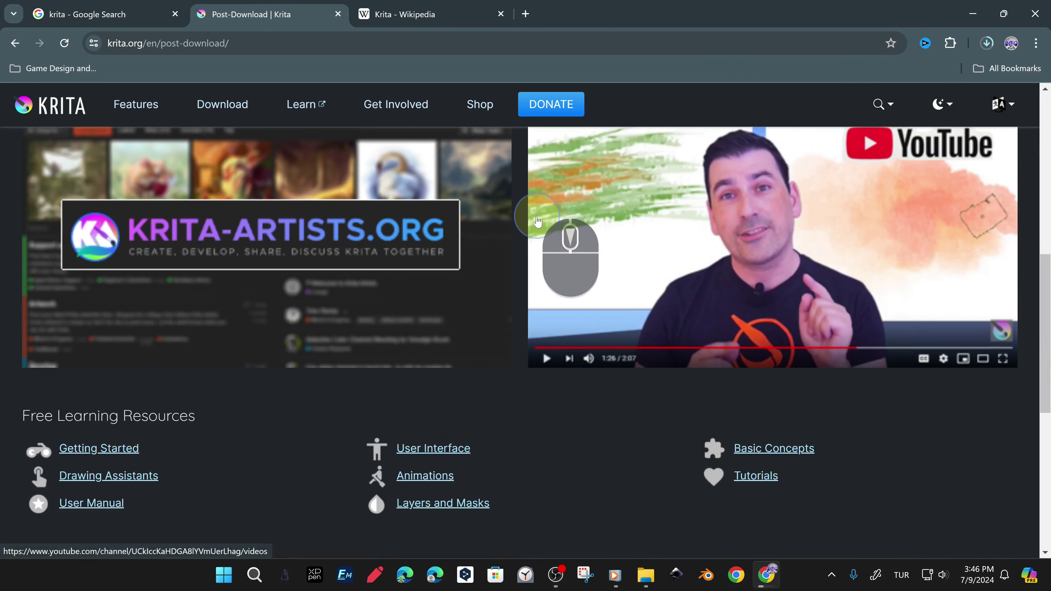
scroll(607, 353, "down", 6)
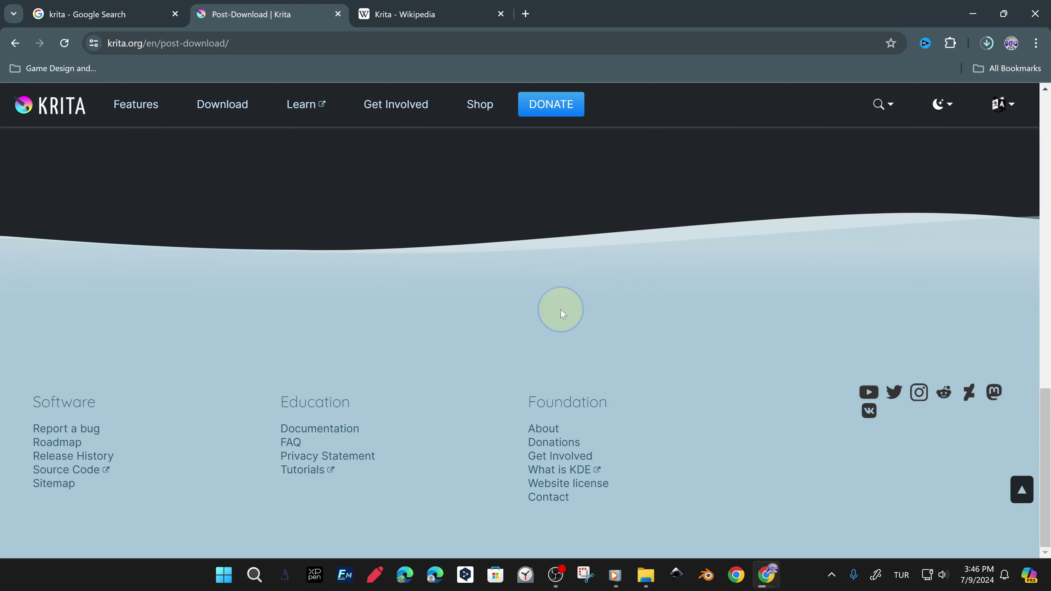
left_click(290, 444)
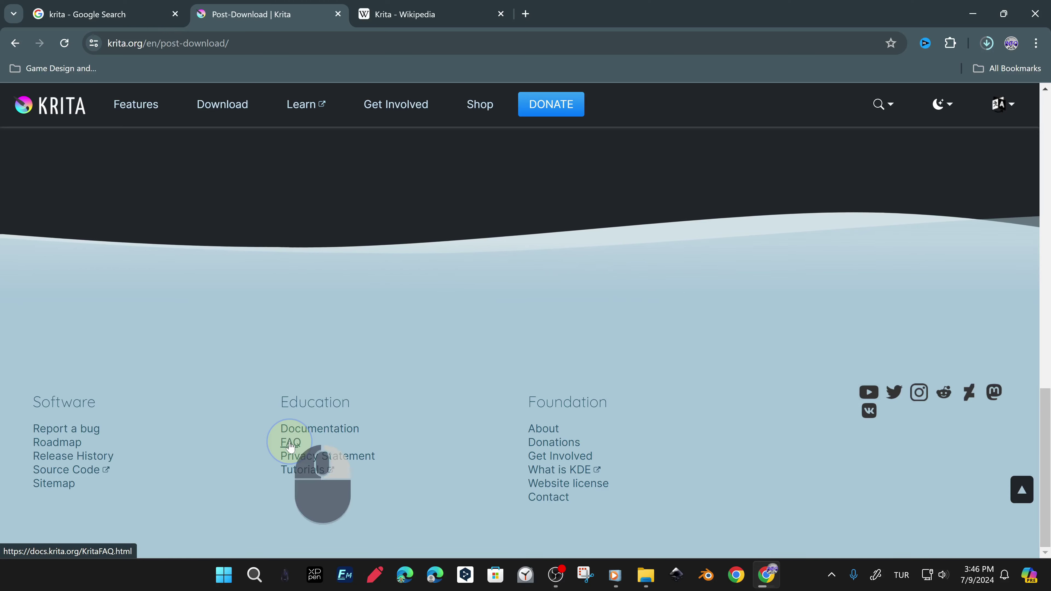
right_click(289, 444)
left_click(322, 287)
left_click(484, 17)
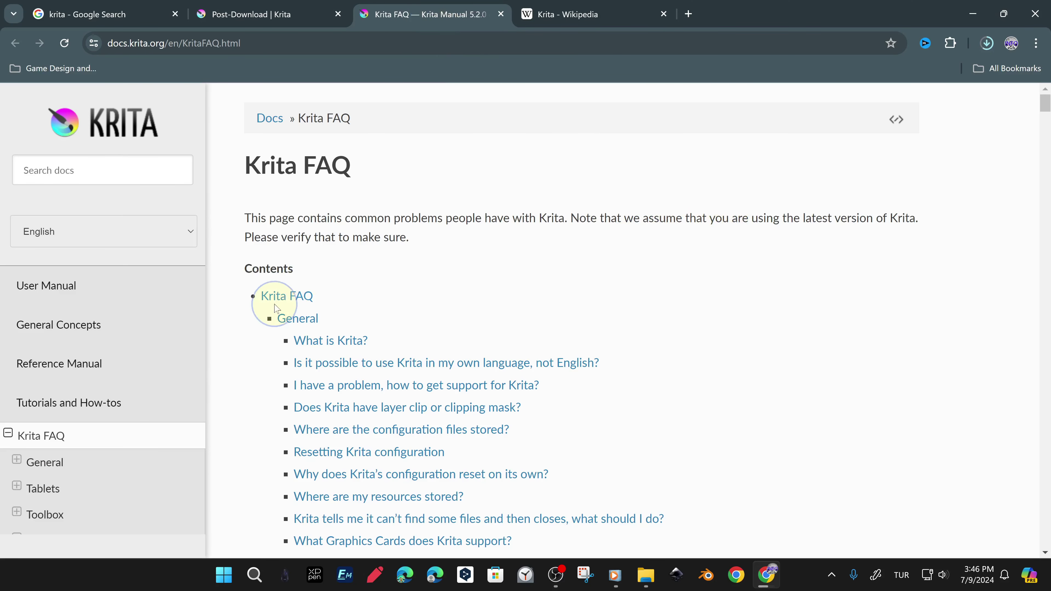
left_click(313, 320)
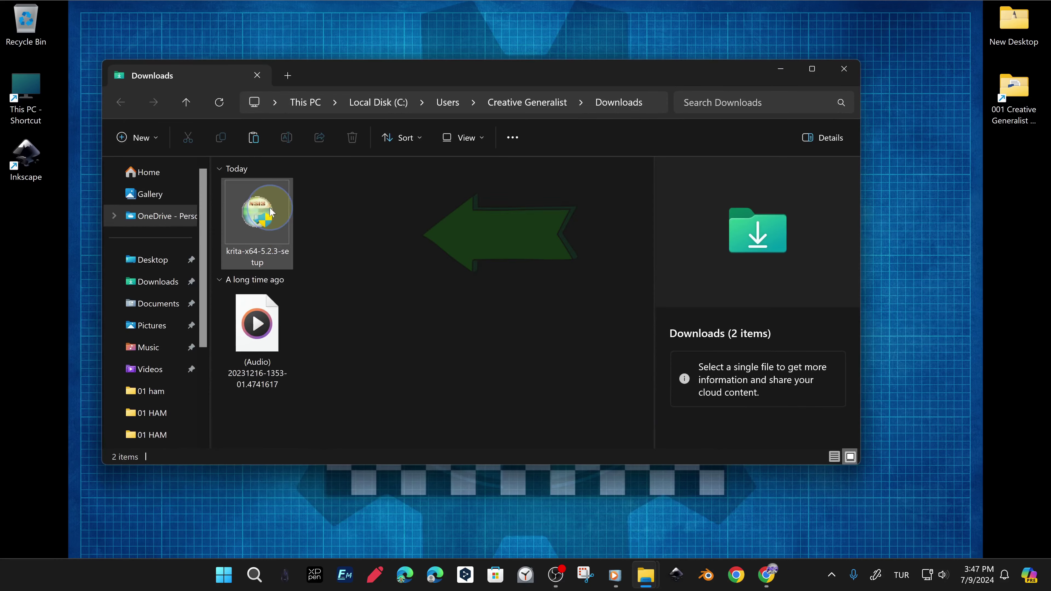
- Run krita-x64-5.2.3-setup from the Downloads folder and choose English as the setup language
left_click(257, 219)
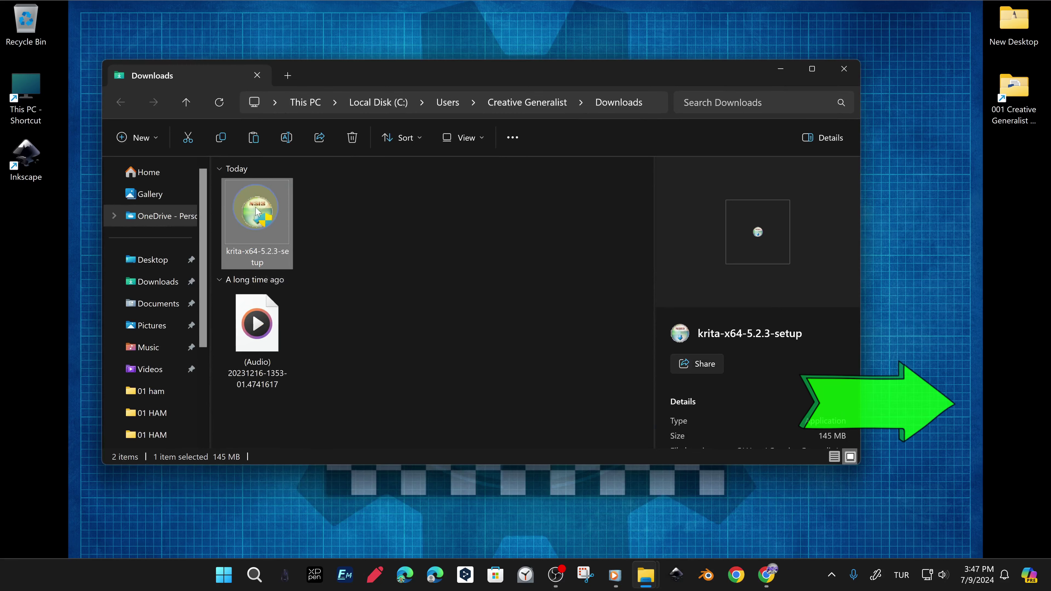
left_click(780, 69)
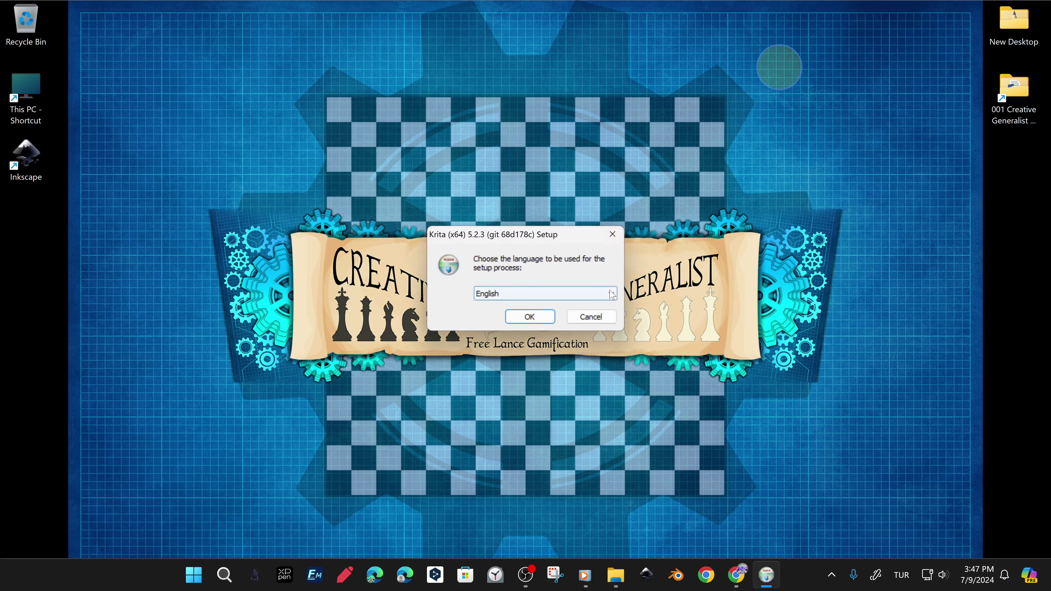
left_click(611, 293)
left_click(543, 306)
left_click(534, 318)
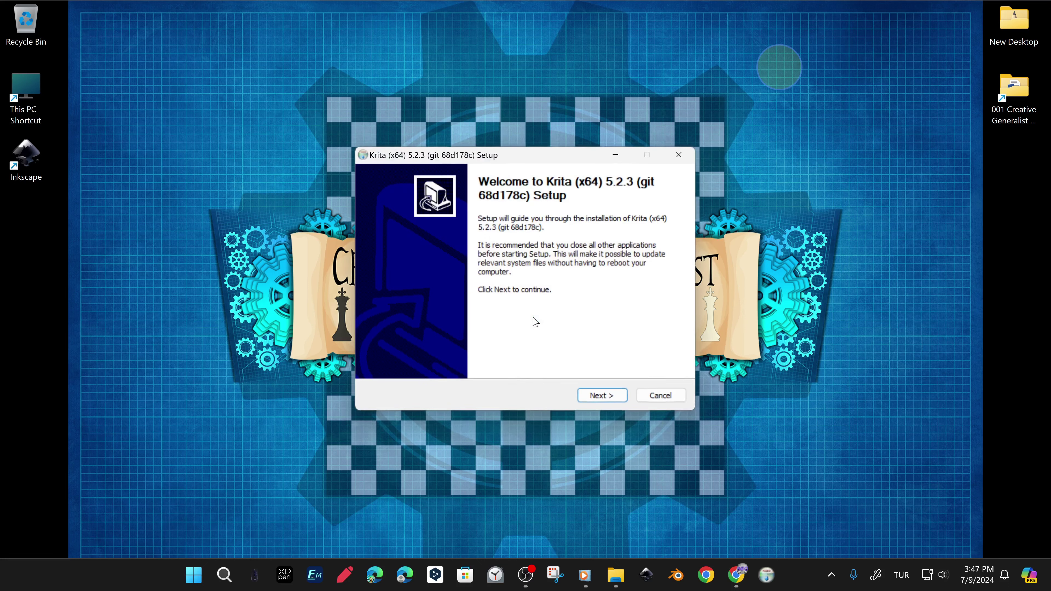
- Accept the license agreement and keep the destination folder C:\Program Files\Krita (x64) with the Shell Integration component selected
left_click(602, 396)
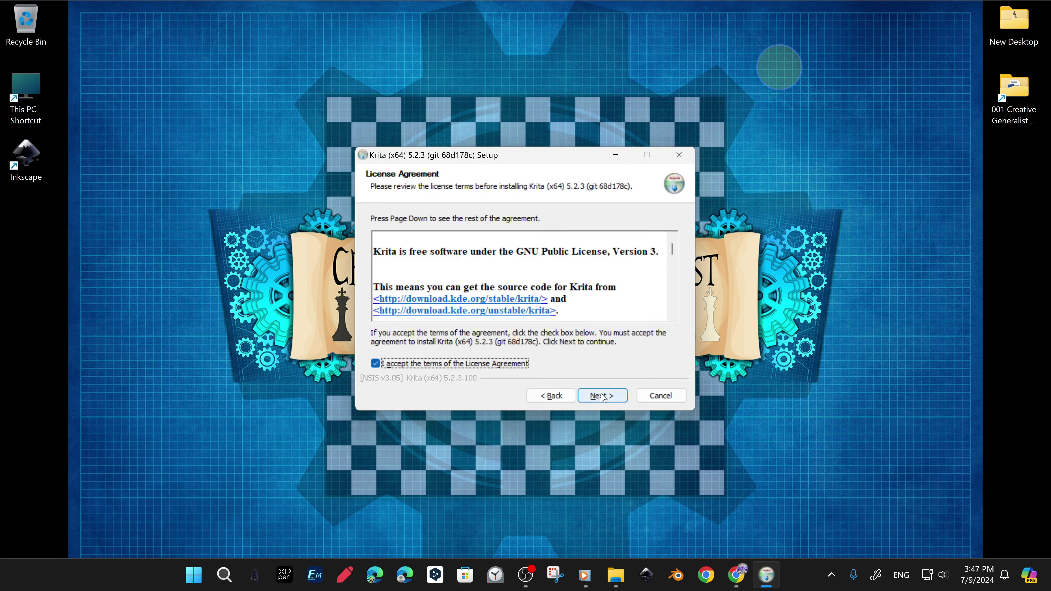
left_click(602, 396)
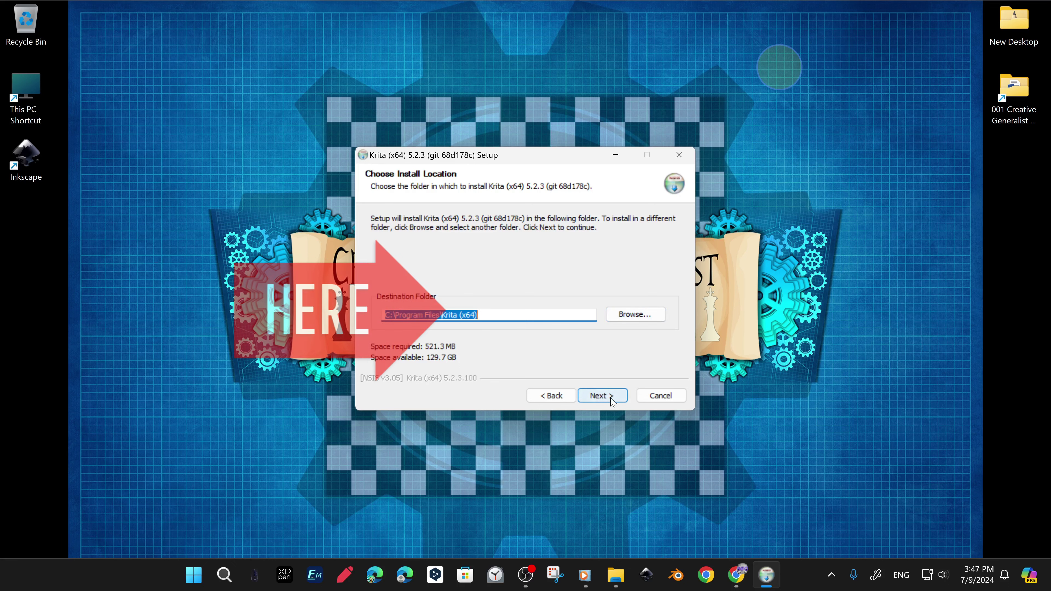
left_click(602, 396)
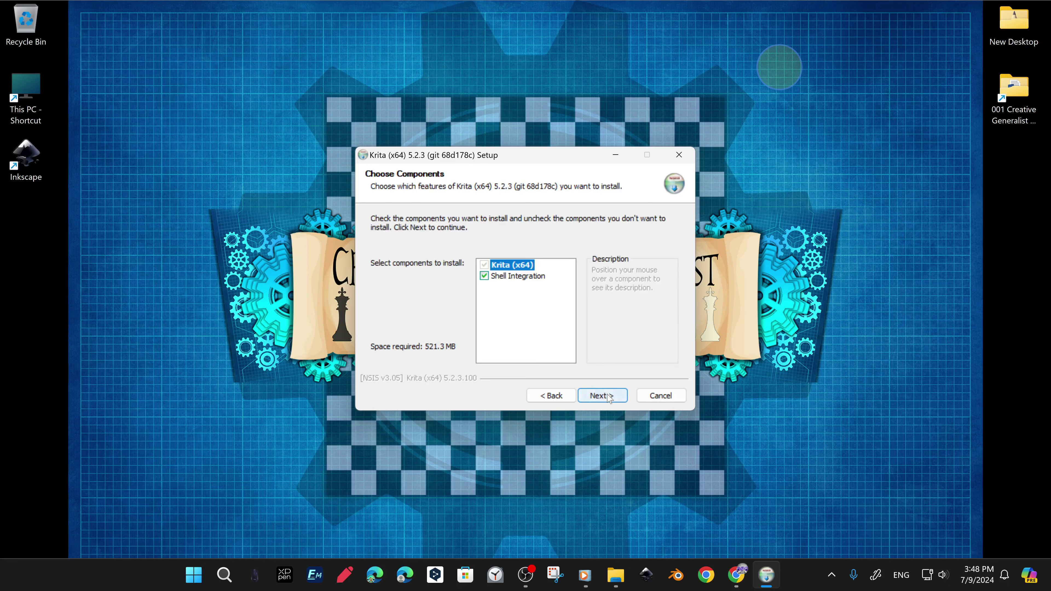
left_click(603, 396)
left_click(602, 396)
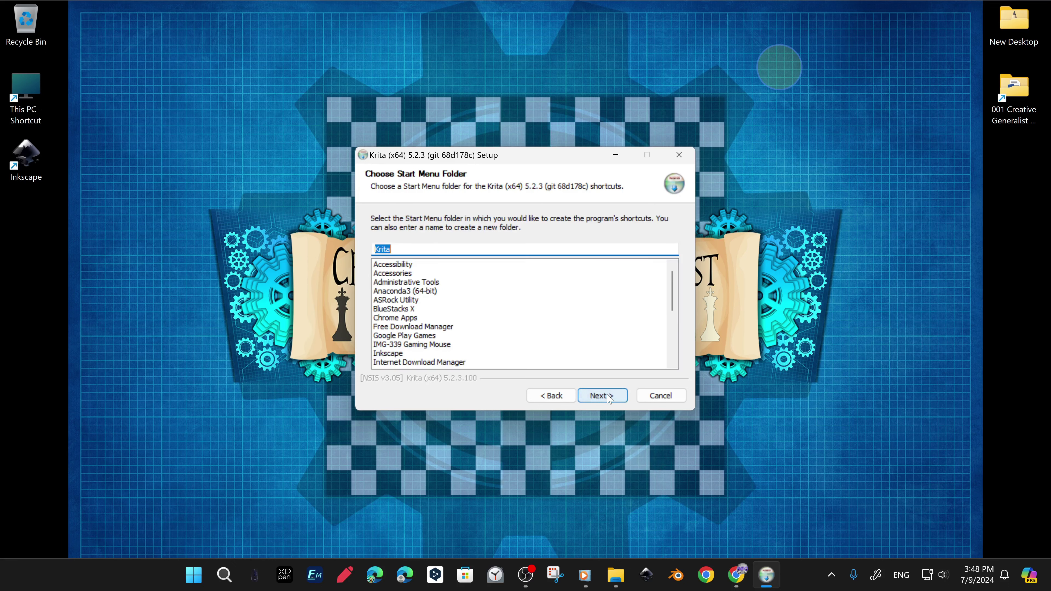
- Keep Krita as the Start Menu folder, install the program and finish the setup
left_click(602, 396)
left_click(607, 397)
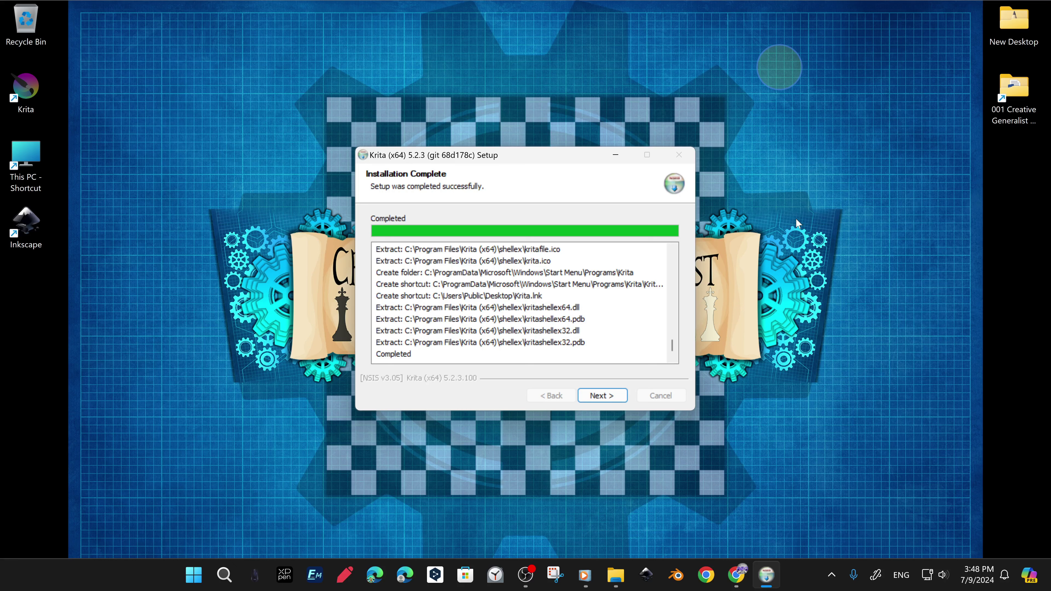
left_click(603, 396)
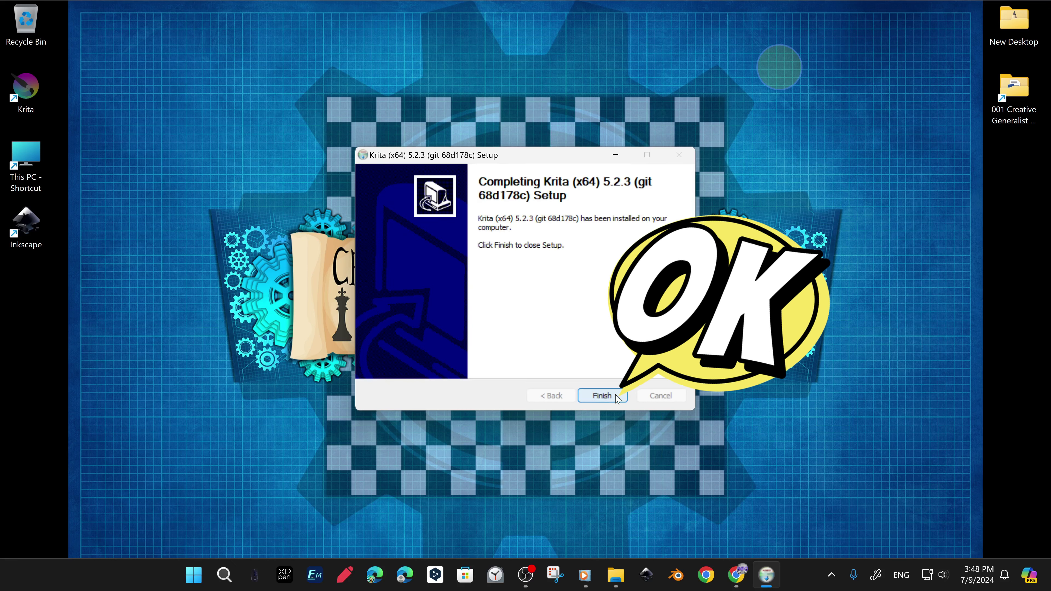
left_click(603, 396)
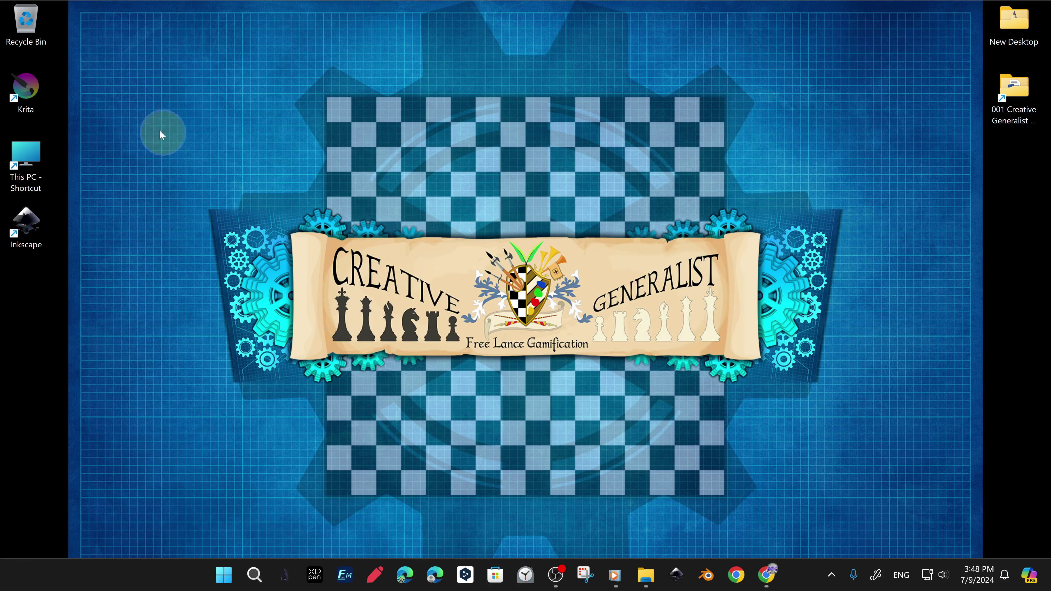
- Launch Krita from the desktop, move its taskbar icon next to File Explorer and pin it there
double_click(25, 87)
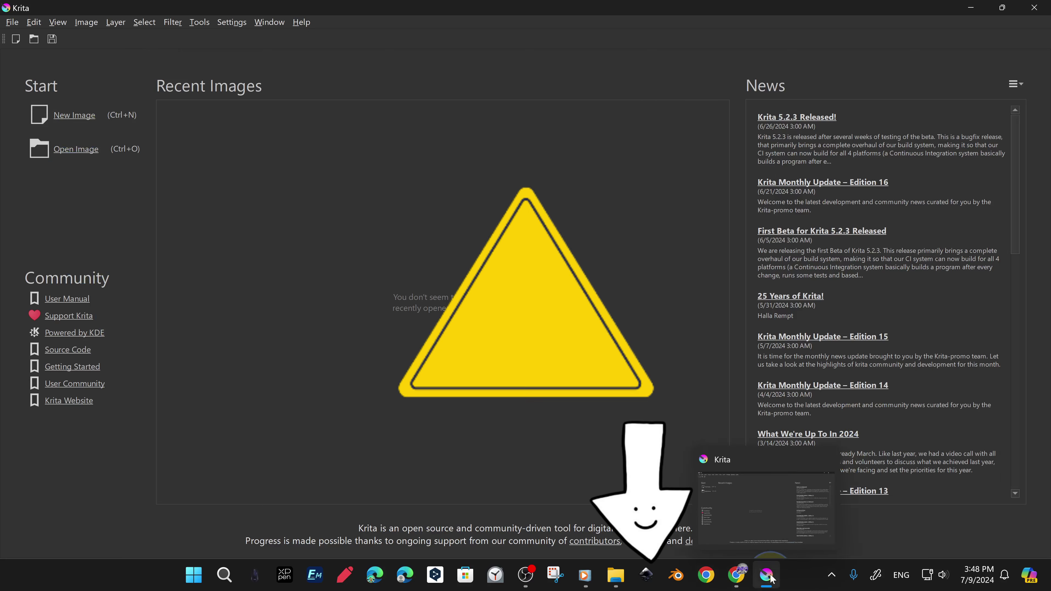
left_click_drag(766, 575, 647, 574)
right_click(646, 574)
left_click(608, 518)
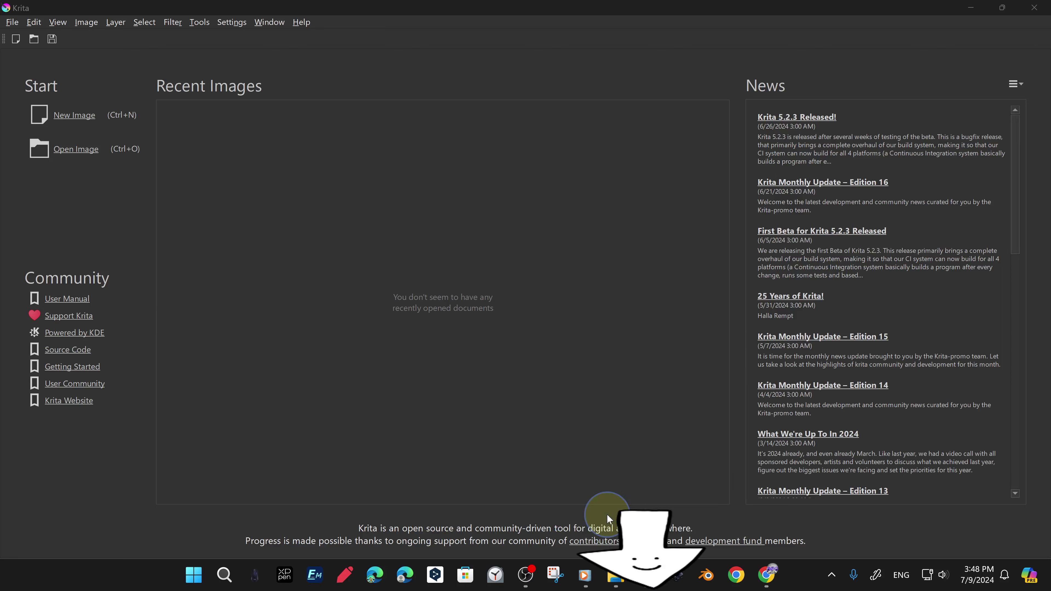
right_click(648, 582)
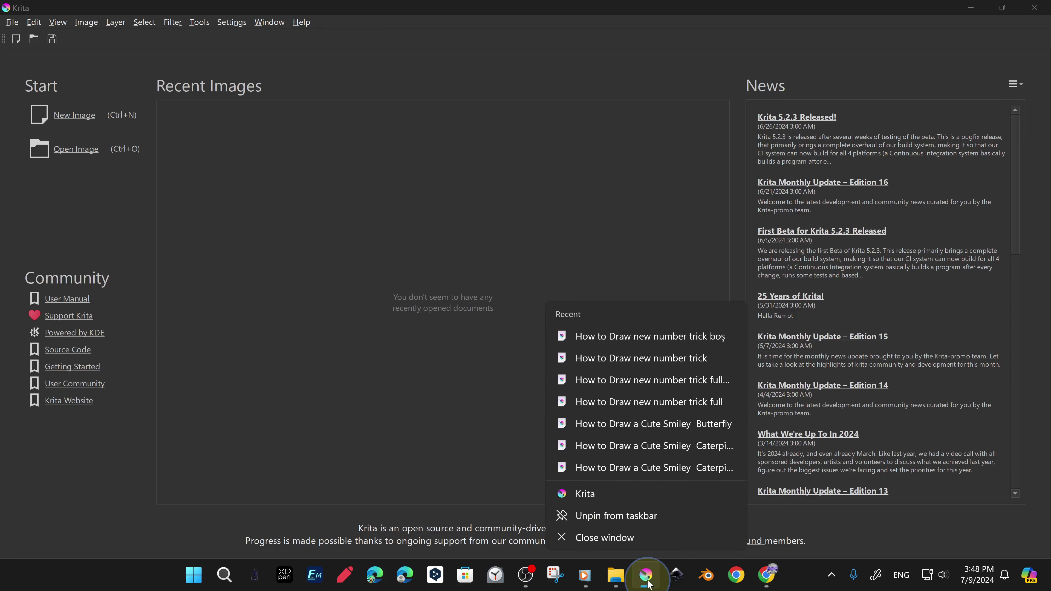
left_click(674, 231)
right_click(646, 576)
left_click(651, 136)
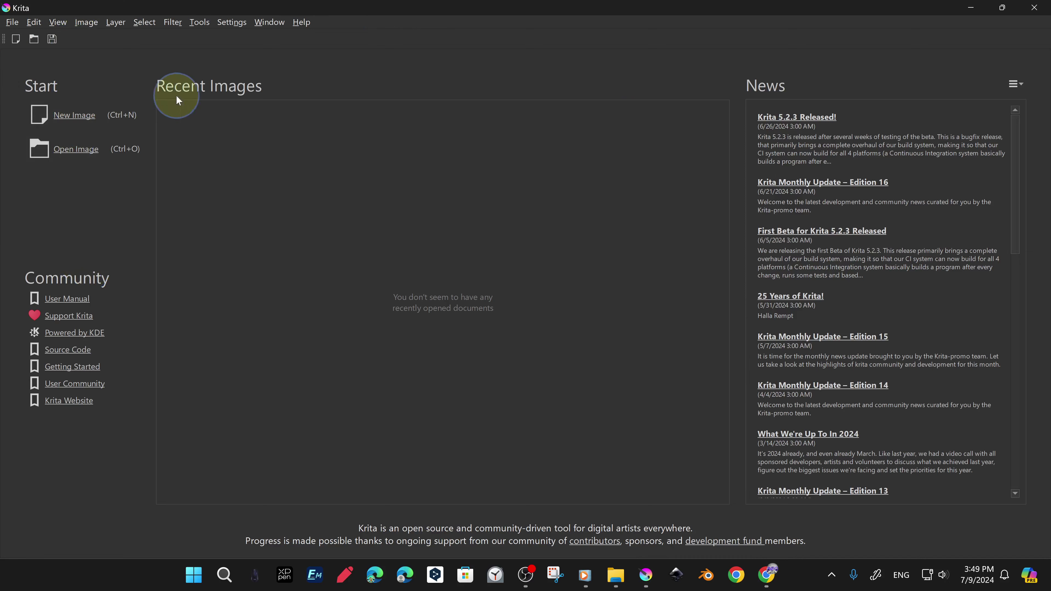
- Create a new custom document with the predefined A3 (600 ppi) image size
left_click(73, 122)
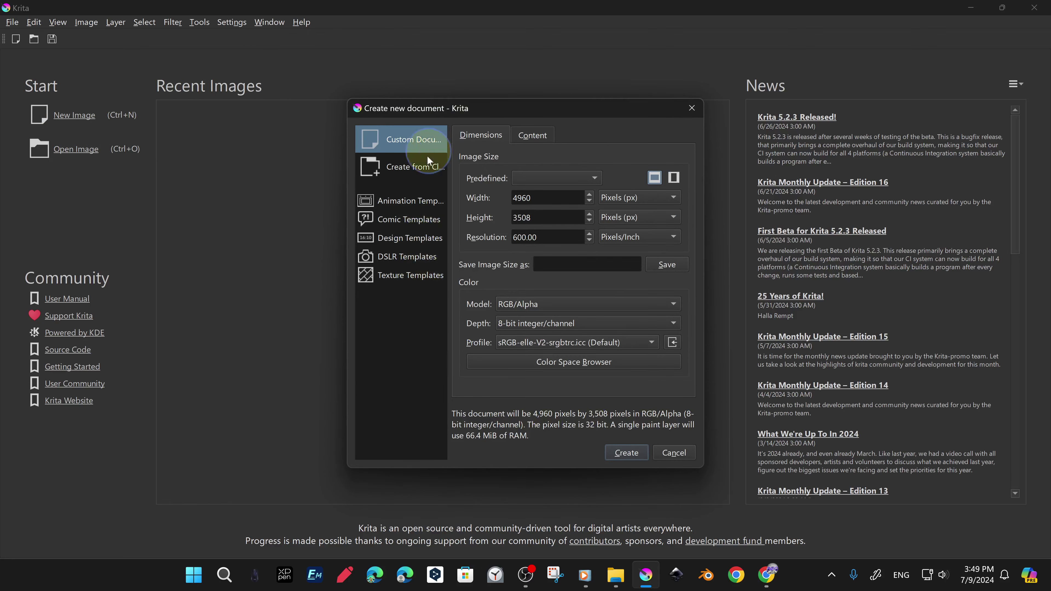
left_click(546, 178)
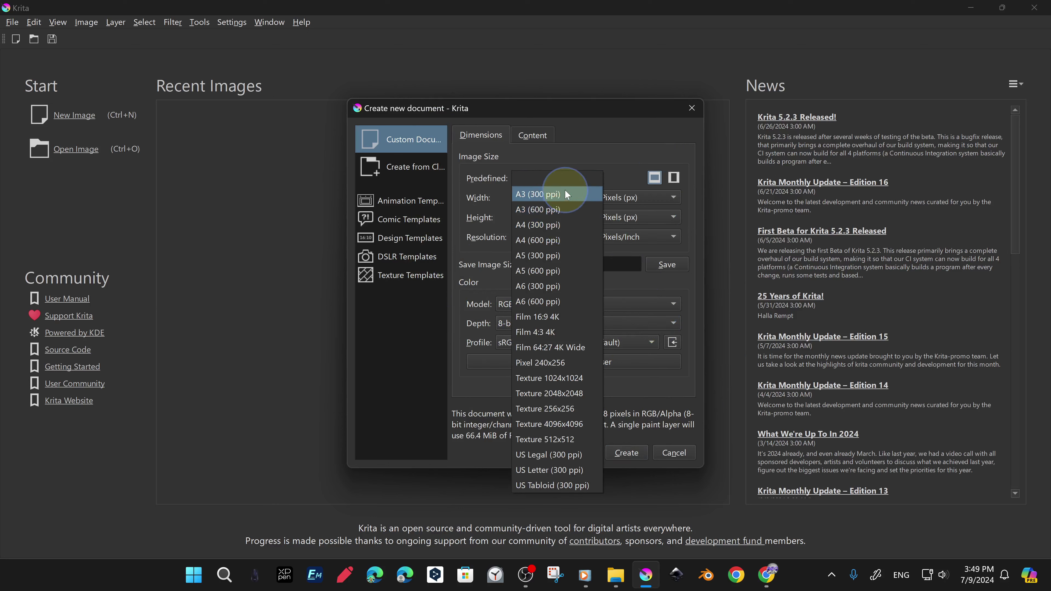
left_click(566, 207)
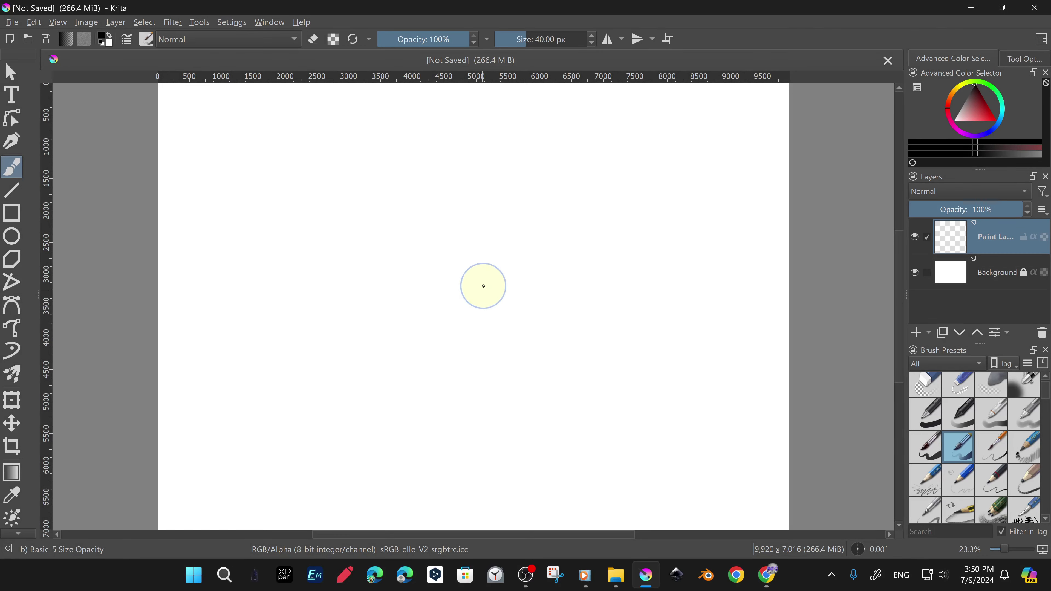
- Draw a looping curve and short strokes with Basic-5 Size Opacity, plus a thin loop at the lower right with Pencil-3 Large 4B
left_click_drag(444, 341, 657, 345)
left_click_drag(376, 203, 598, 192)
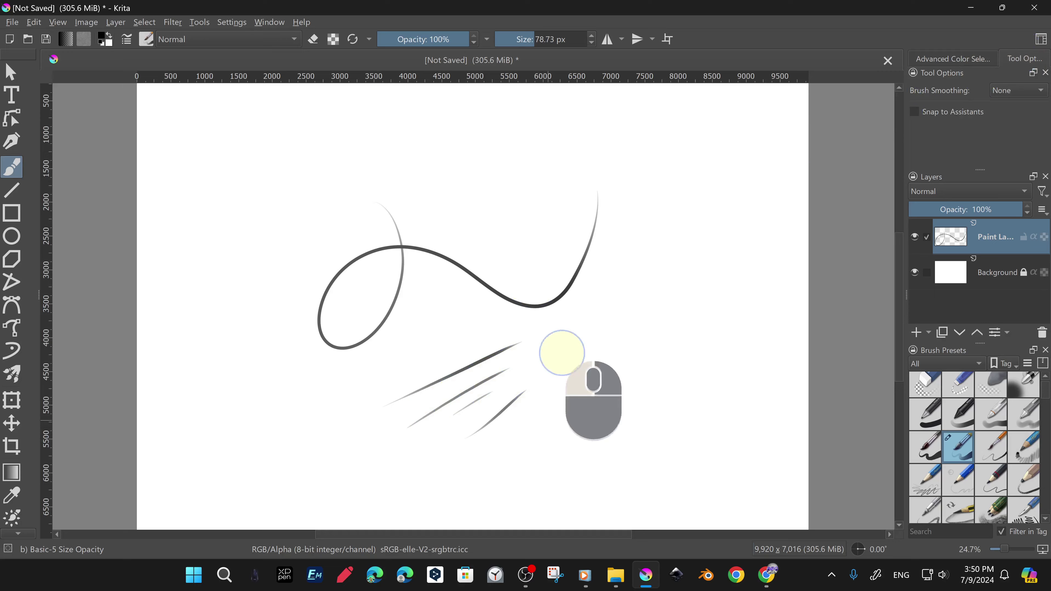
left_click_drag(549, 418, 566, 346)
scroll(991, 447, "down", 2)
left_click(1023, 399)
left_click_drag(682, 387, 749, 384)
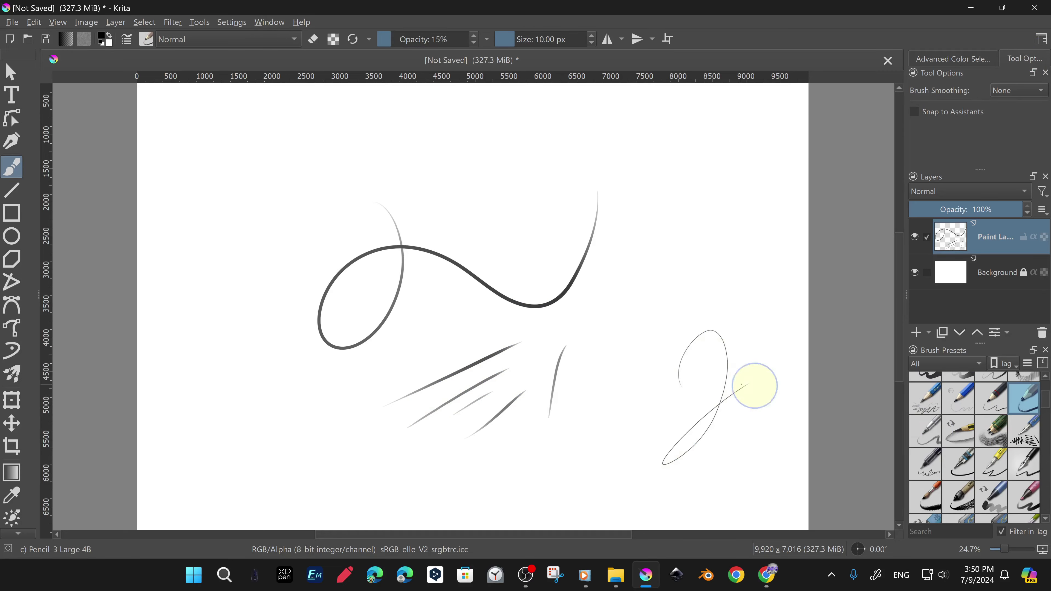
- With another pencil preset, write "Krita" and scribbles on the canvas's right side, and add a wavy line on its left side
left_click(924, 432)
left_click_drag(689, 336, 690, 211)
left_click_drag(722, 252, 736, 348)
left_click_drag(623, 248, 765, 208)
left_click_drag(209, 197, 265, 379)
- Sketch a faint circle with guide lines using Pencil-1 Hard, and draw a long wavy ink line near the canvas's lower edge
left_click(958, 399)
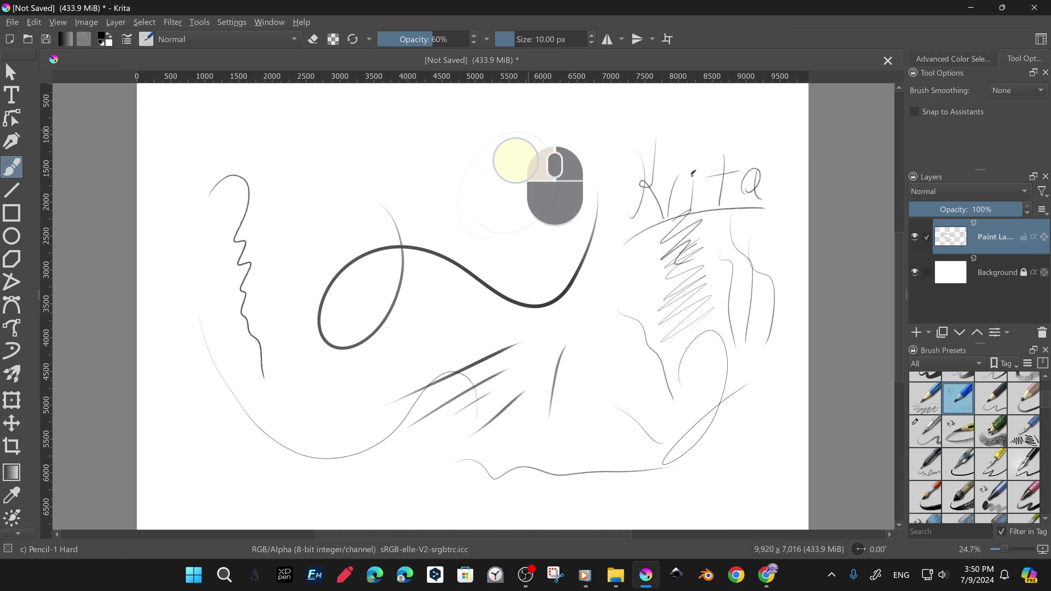
left_click_drag(520, 150, 518, 234)
left_click(925, 497)
left_click_drag(312, 491, 736, 447)
- Paint dark scribbles and a bold letter K at the canvas's lower right with a thick textured brush preset
scroll(975, 447, "down", 5)
left_click(923, 417)
mouse_move(716, 380)
left_mouse_down()
mouse_move(771, 421)
mouse_move(757, 453)
left_mouse_up()
left_click_drag(587, 375, 577, 482)
left_click_drag(628, 393, 664, 480)
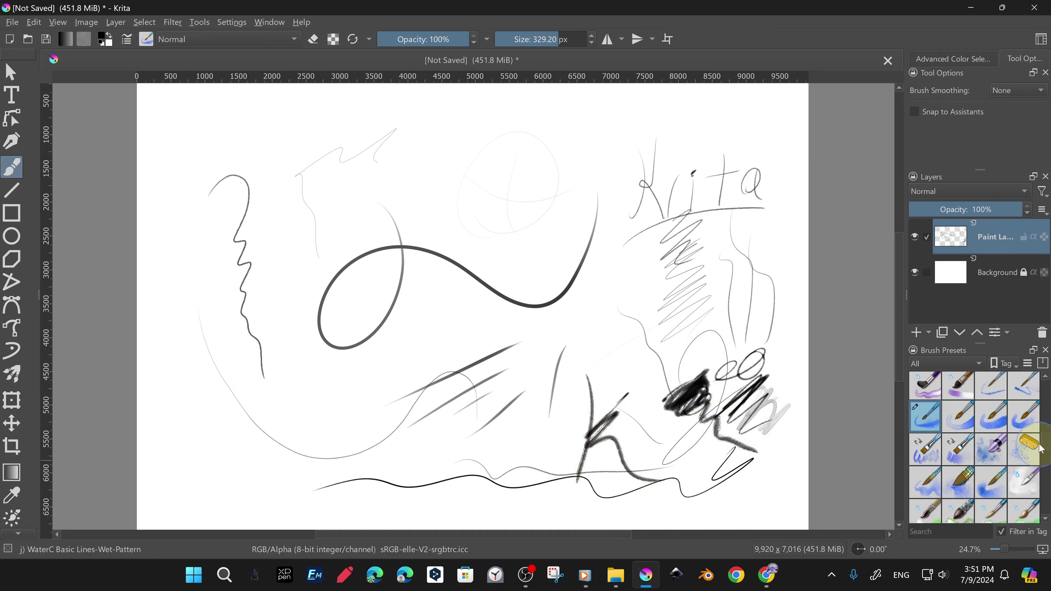
- Try more brush presets by painting a soft grey smudge at the canvas's lower left and faint thin curves near its middle
left_click_drag(1045, 443, 1045, 493)
left_click(929, 434)
left_click_drag(174, 490, 228, 468)
left_click(958, 432)
left_click_drag(1045, 492, 1046, 396)
left_click(960, 503)
left_click_drag(449, 440, 553, 373)
- Letter a large K and the word "Krita!" in the upper part of the canvas with the Ink-3 Gpen preset
left_click_drag(1047, 397, 1047, 410)
left_click(991, 391)
left_click_drag(467, 150, 482, 223)
mouse_move(643, 105)
left_mouse_down()
mouse_move(682, 119)
mouse_move(687, 146)
left_mouse_up()
left_click_drag(735, 97, 703, 140)
left_click_drag(696, 150, 705, 147)
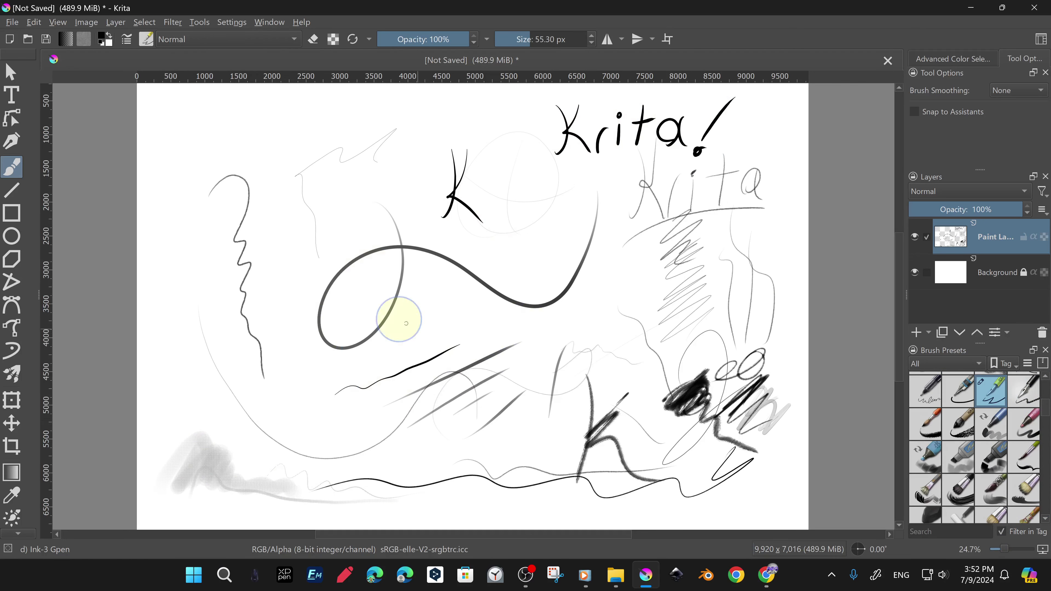
- Ink a wavy line and short strokes, and draw a circle with hatched shading and a ground shadow at the canvas's upper left
left_click_drag(336, 394, 459, 345)
left_click_drag(199, 402, 247, 384)
left_click_drag(178, 292, 170, 331)
left_click_drag(187, 296, 183, 337)
left_click_drag(226, 113, 209, 116)
left_click_drag(175, 163, 214, 156)
left_click_drag(157, 166, 189, 168)
mouse_move(246, 154)
left_mouse_down()
mouse_move(199, 162)
mouse_move(197, 175)
left_mouse_up()
left_click_drag(188, 124, 184, 142)
left_click_drag(219, 145, 231, 147)
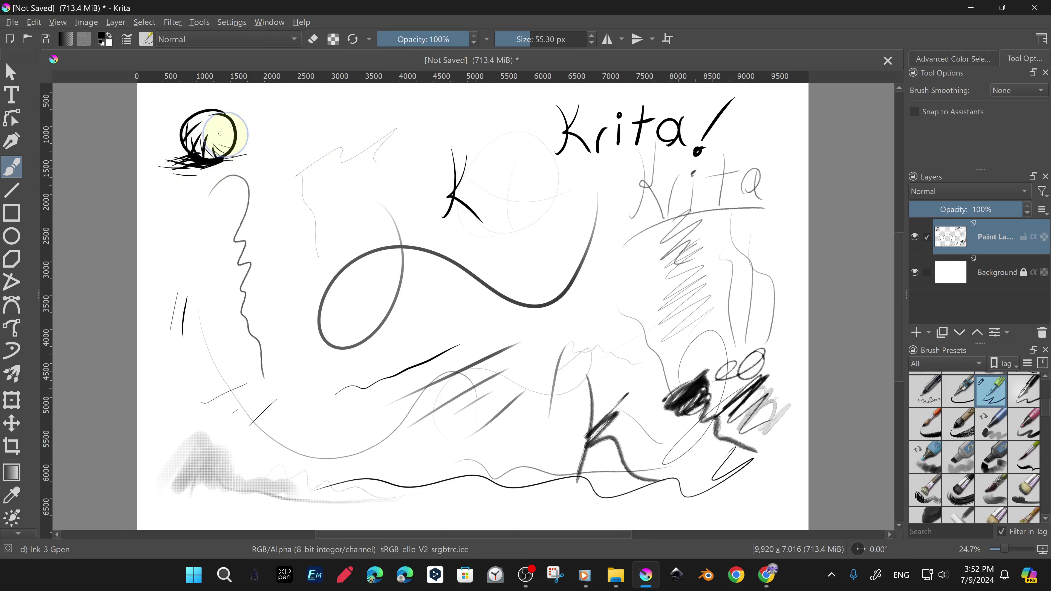
- With the Sketching-3 Leaky preset, handwrite "Creative Generalist" with underlines and "CG" above it in the middle of the canvas
scroll(977, 448, "down", 5)
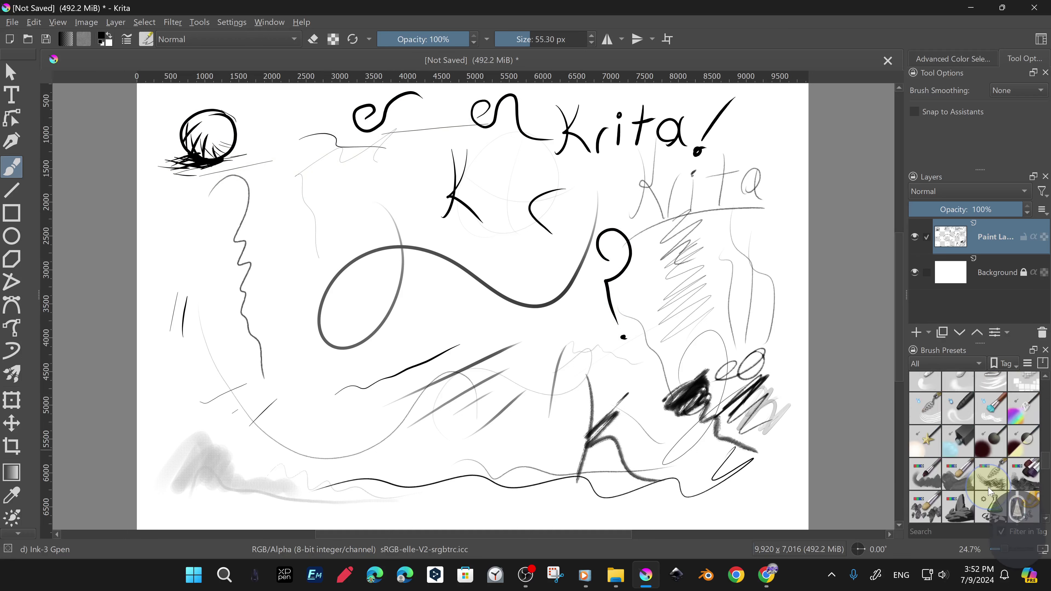
left_click(958, 441)
left_click_drag(409, 378, 438, 374)
left_click_drag(513, 352, 623, 352)
left_click_drag(302, 437, 604, 402)
left_click_drag(310, 453, 624, 373)
left_click_drag(395, 315, 509, 321)
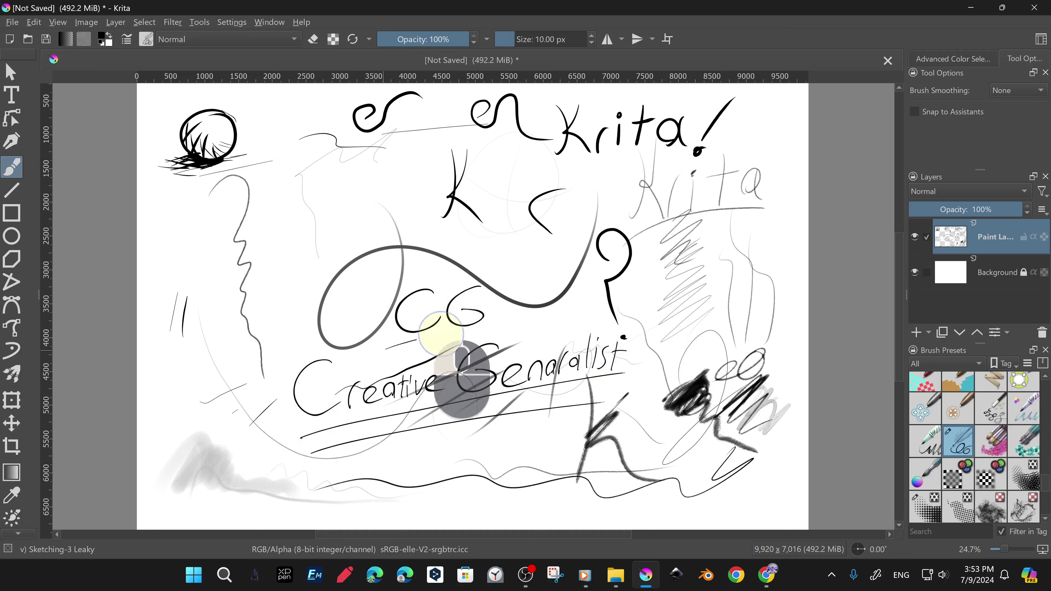
- Sketch a five-pointed star at the left of the canvas and scatter lettering and hatching strokes over the rest
left_click_drag(174, 263, 230, 288)
left_click_drag(323, 204, 384, 194)
left_click_drag(503, 179, 531, 153)
left_click_drag(531, 153, 565, 189)
left_click_drag(581, 206, 610, 156)
mouse_move(610, 156)
left_mouse_down()
mouse_move(632, 227)
mouse_move(639, 198)
left_mouse_up()
left_click_drag(781, 211, 808, 195)
left_click_drag(639, 515, 770, 480)
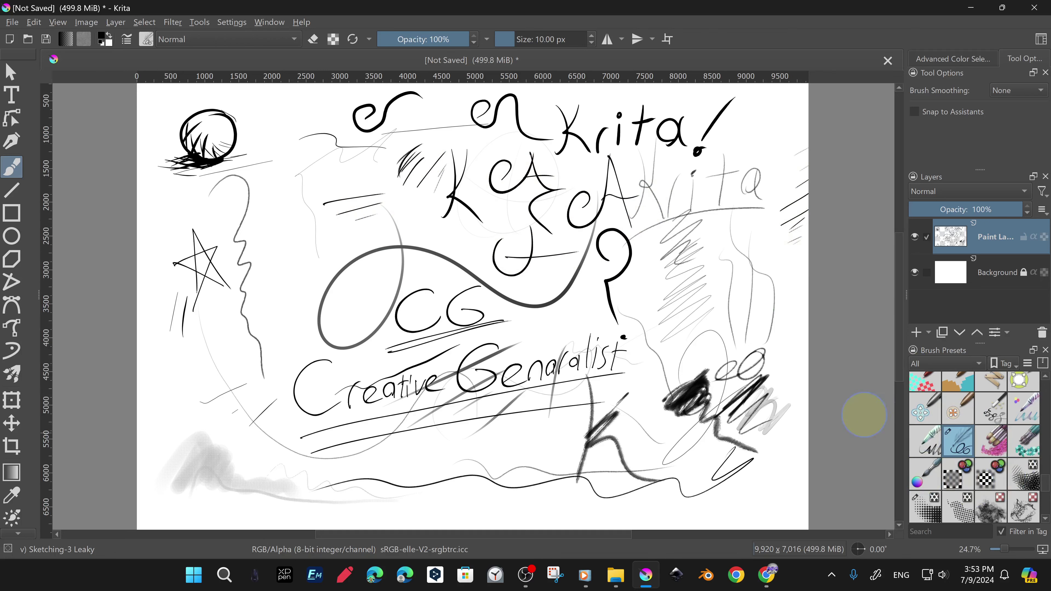
- Pick the Sketching-2 Chrome Large preset and fill the large outlined rectangle on the new paint layer with pink
left_click(926, 441)
left_click(709, 448)
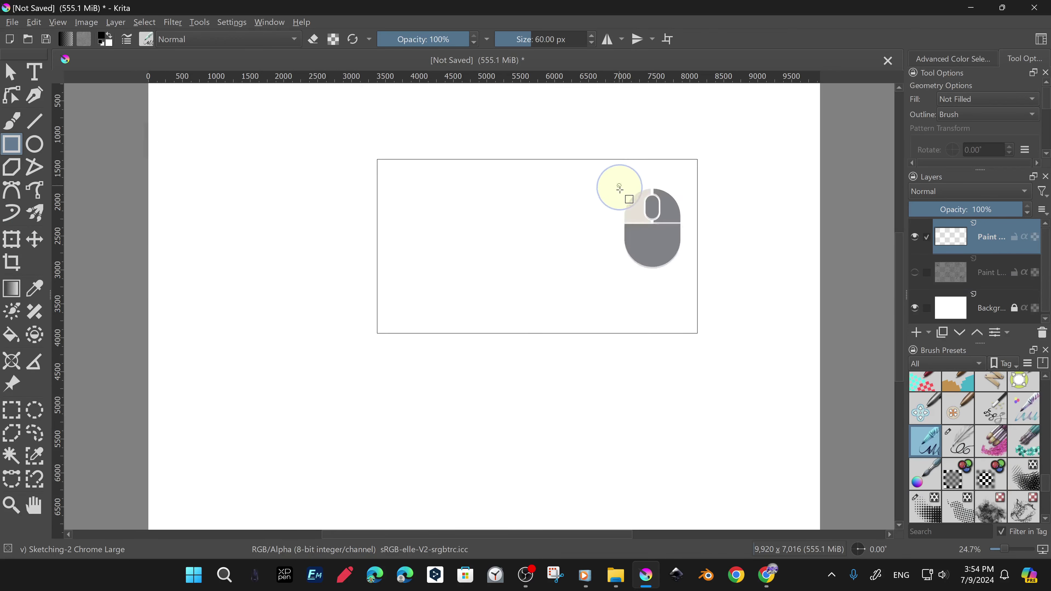
left_click(532, 254)
right_click(489, 253)
left_click(501, 238)
left_click(646, 244)
- Choose light blue as the foreground color and refill the pink rectangle with it
right_click(646, 244)
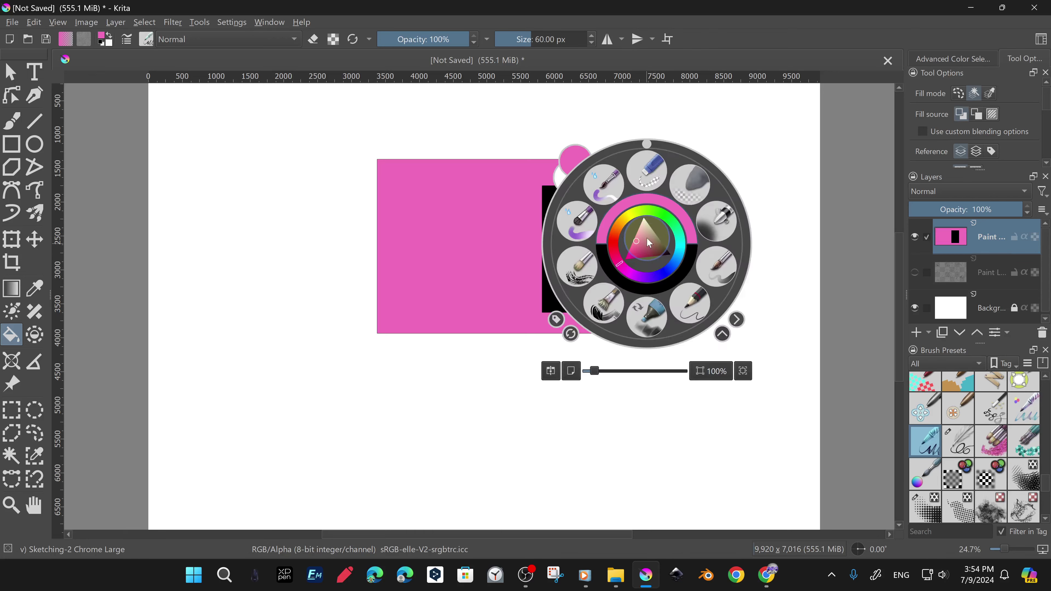
right_click(641, 230)
left_click(647, 226)
left_click(658, 249)
- Draw thick black calligraphy strokes over the left half of the blue rectangle
left_click(35, 95)
left_click_drag(459, 306, 488, 236)
left_click_drag(387, 263, 462, 190)
- Draw an ellipse across the blue rectangle's upper edge and reshape it into an open arc with the Edit Shapes tool
left_click(35, 144)
mouse_move(357, 133)
left_mouse_down()
mouse_move(521, 177)
mouse_move(378, 141)
mouse_move(505, 157)
mouse_move(446, 136)
left_mouse_up()
left_click(12, 95)
left_click_drag(506, 156, 395, 174)
- Make the rectangle's paint layer active and draw a freehand brush curve below the rectangle
mouse_move(980, 170)
left_mouse_down()
mouse_move(980, 238)
mouse_move(980, 157)
left_mouse_up()
left_click(11, 122)
left_click(994, 260)
mouse_move(303, 410)
left_mouse_down()
mouse_move(688, 405)
mouse_move(232, 480)
left_mouse_up()
- Filter the brush presets by the Ink tag, choose Ink-8 Sumi-e and handwrite an underlined "Creative Generalist" left of the rectangle
left_click(946, 371)
left_click(934, 441)
left_click(958, 408)
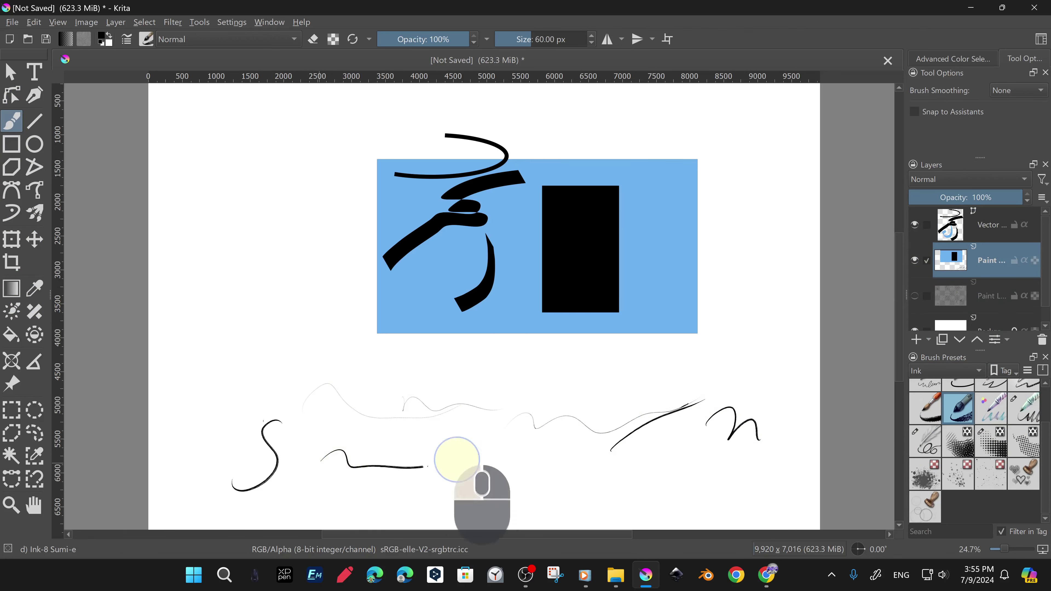
left_click_drag(255, 312, 236, 333)
left_click_drag(236, 223, 234, 257)
mouse_move(350, 300)
left_mouse_down()
mouse_move(348, 341)
mouse_move(361, 320)
left_mouse_up()
left_click_drag(364, 322, 360, 341)
left_click_drag(380, 313, 373, 344)
left_click_drag(367, 322, 383, 322)
left_click_drag(214, 382, 350, 351)
left_click_drag(197, 300, 327, 261)
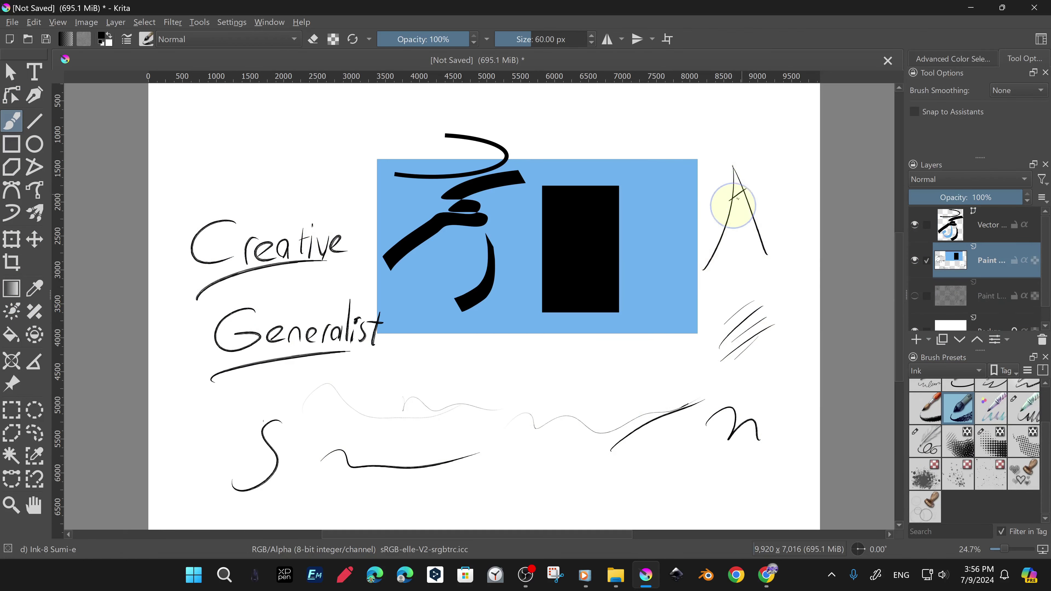
- Hatch the large letter A and add a wavy line beneath it, and sketch a small shaded box below the blue rectangle
left_click_drag(731, 212, 747, 199)
left_click_drag(705, 266, 734, 248)
left_click_drag(719, 286, 804, 291)
mouse_move(581, 364)
left_mouse_down()
mouse_move(577, 394)
mouse_move(614, 367)
left_mouse_up()
left_click_drag(575, 396, 608, 388)
left_click_drag(613, 392, 628, 373)
left_click_drag(621, 385, 658, 378)
- Erase looping scribbles through the right side of the blue rectangle and through the black rectangle with two eraser presets
left_click(946, 371)
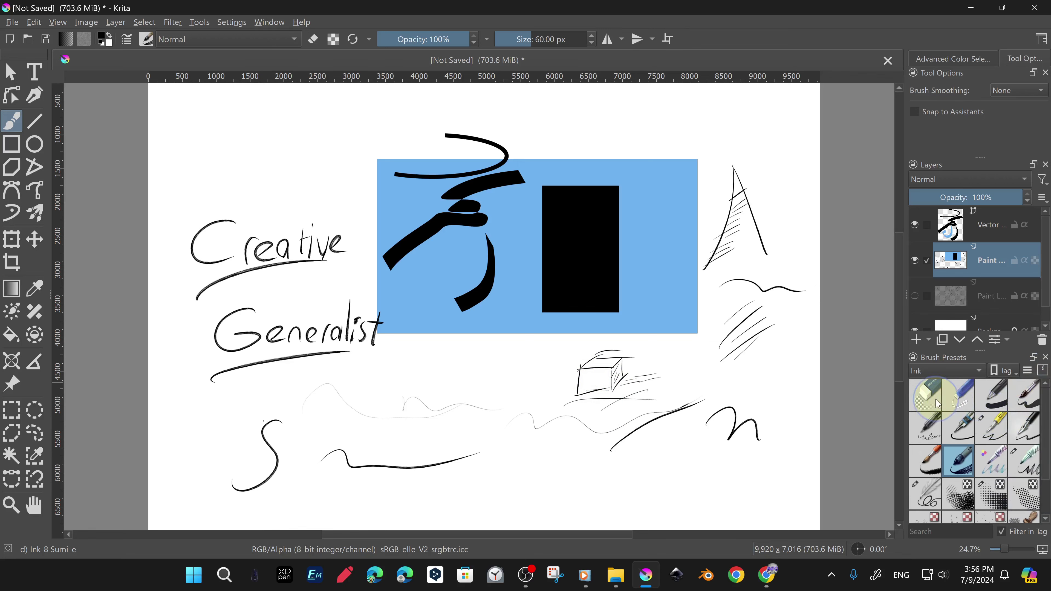
left_click(925, 394)
left_click_drag(671, 159, 697, 331)
left_click(958, 395)
left_click_drag(577, 159, 592, 322)
- Draw a large K below the blue rectangle and a wavy line near the canvas's lower edge with Ink-4 Pen Rough
left_click(1024, 429)
left_click_drag(471, 336, 463, 405)
left_click_drag(532, 486, 747, 483)
- Pick another preset from the full brush list and draw long strokes along the lower edge and sides of the canvas
scroll(987, 414, "down", 5)
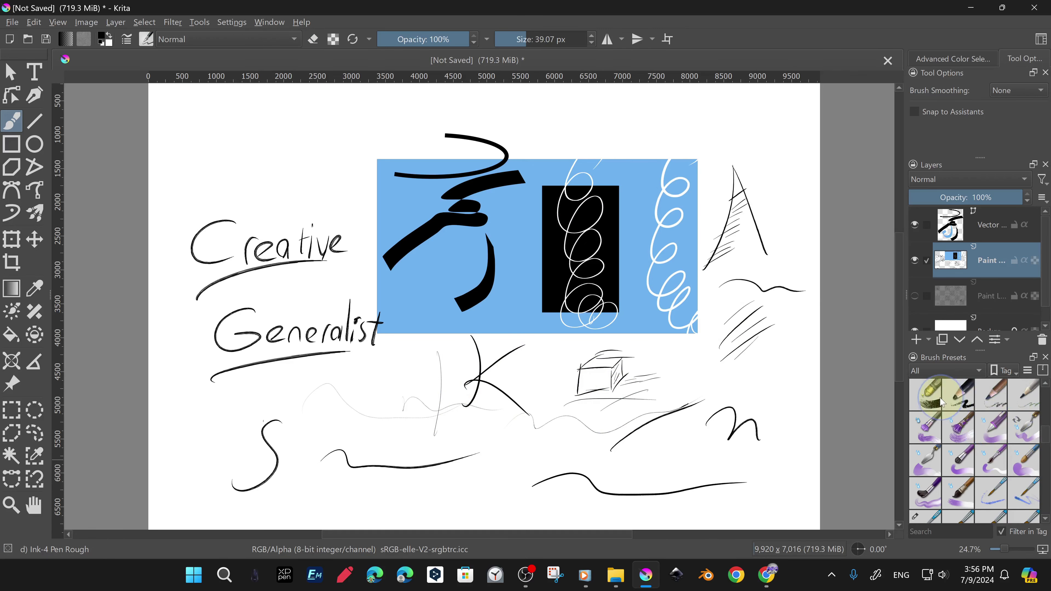
left_click(926, 395)
left_click_drag(747, 388, 813, 448)
left_click_drag(348, 495, 523, 490)
left_click_drag(176, 333, 195, 510)
left_click_drag(286, 503, 665, 491)
- Draw a row of lettering-like strokes across the upper part of the canvas with the same brush
mouse_move(169, 99)
left_mouse_down()
mouse_move(194, 174)
mouse_move(260, 149)
left_mouse_up()
left_click_drag(305, 131, 317, 166)
left_click_drag(344, 121, 342, 164)
left_click_drag(367, 143, 397, 156)
left_click_drag(404, 157, 429, 114)
left_click_drag(526, 109, 510, 138)
left_click_drag(547, 147, 574, 108)
left_click_drag(622, 122, 571, 145)
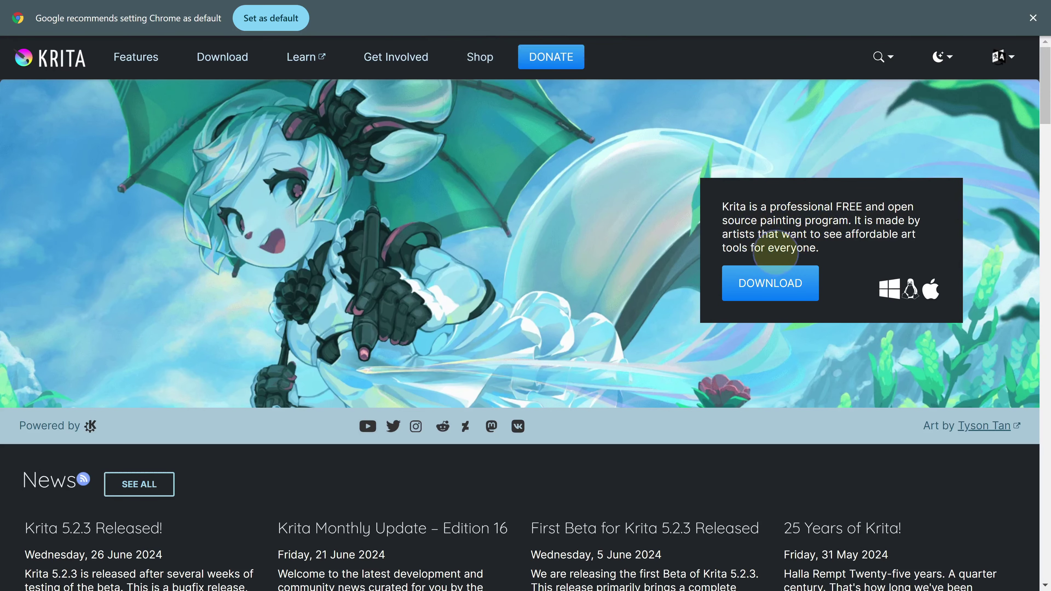
- Switch to the Krita website in the browser and examine the interface and painting tools described on its Features page
left_click_drag(1043, 78, 1049, 532)
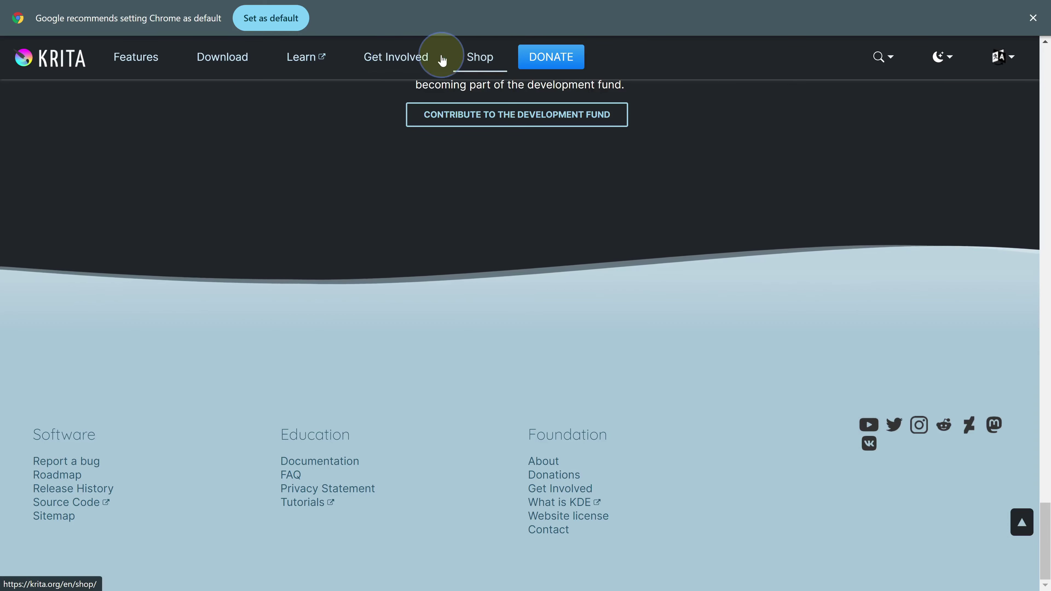
left_click(141, 59)
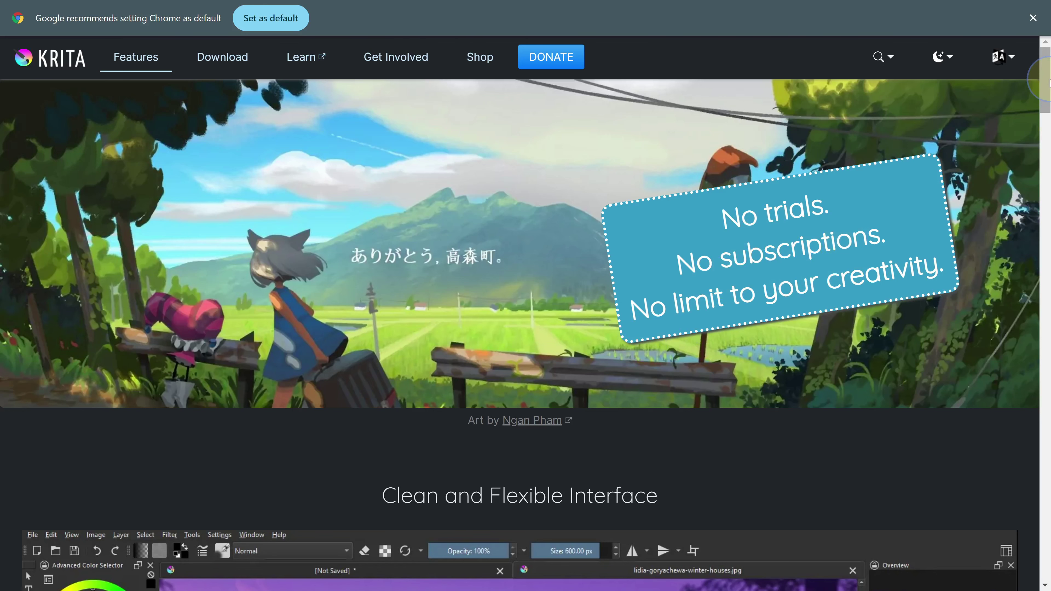
left_click_drag(1050, 79, 1050, 137)
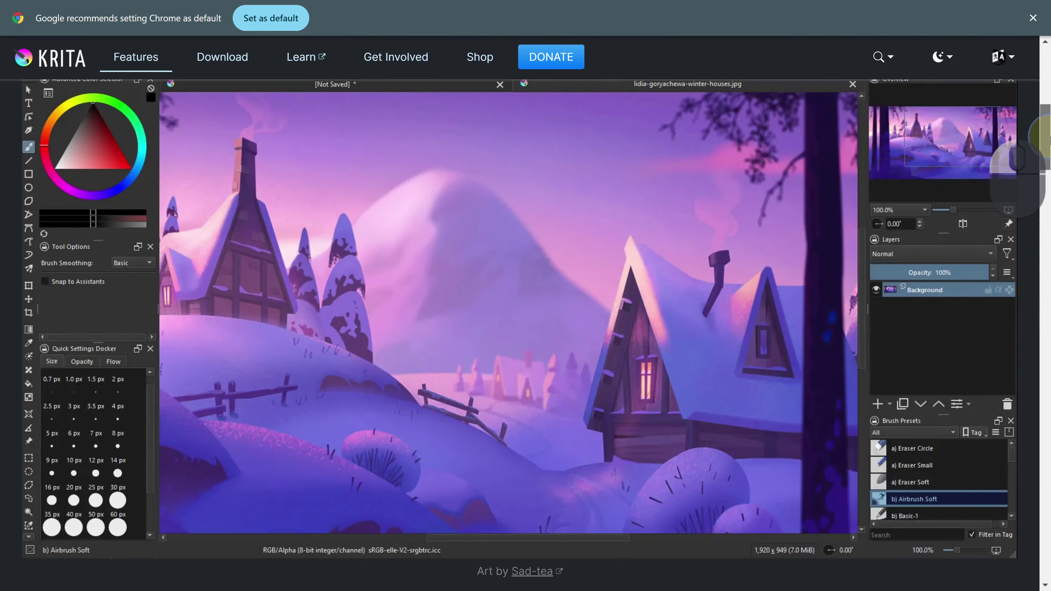
left_click_drag(1050, 137, 1050, 211)
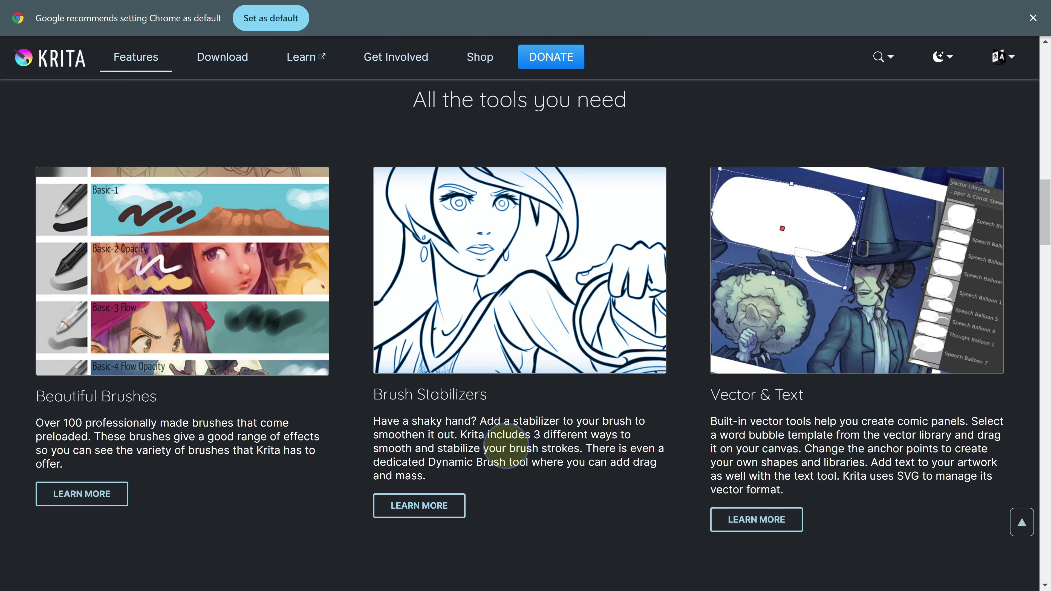
scroll(506, 445, "down", 5)
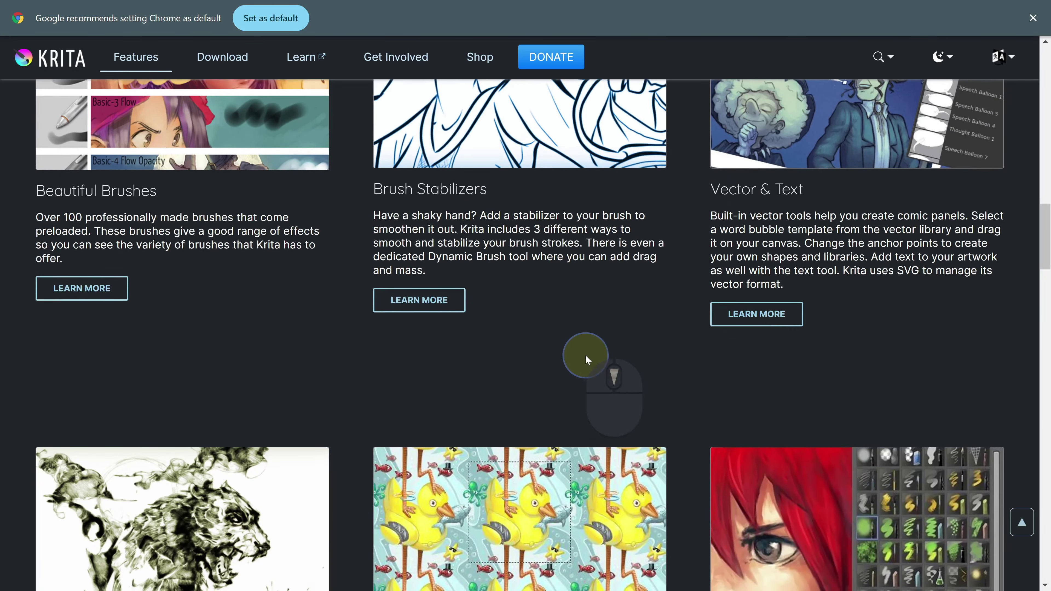
scroll(587, 359, "down", 5)
scroll(668, 375, "down", 3)
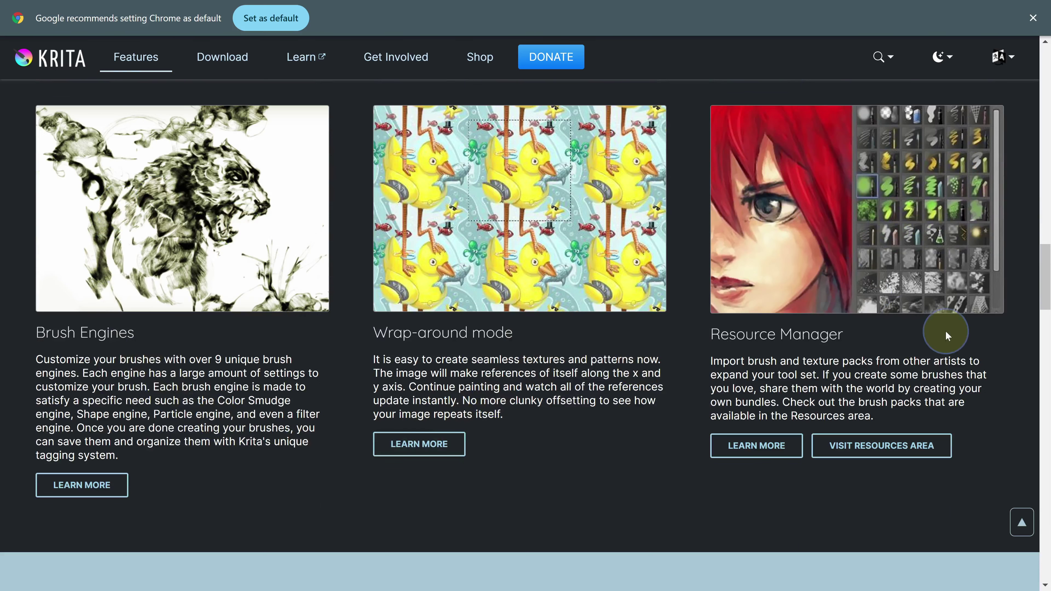
- Examine the 2D animation and productivity sections through to the end of the Features page
scroll(1018, 317, "down", 8)
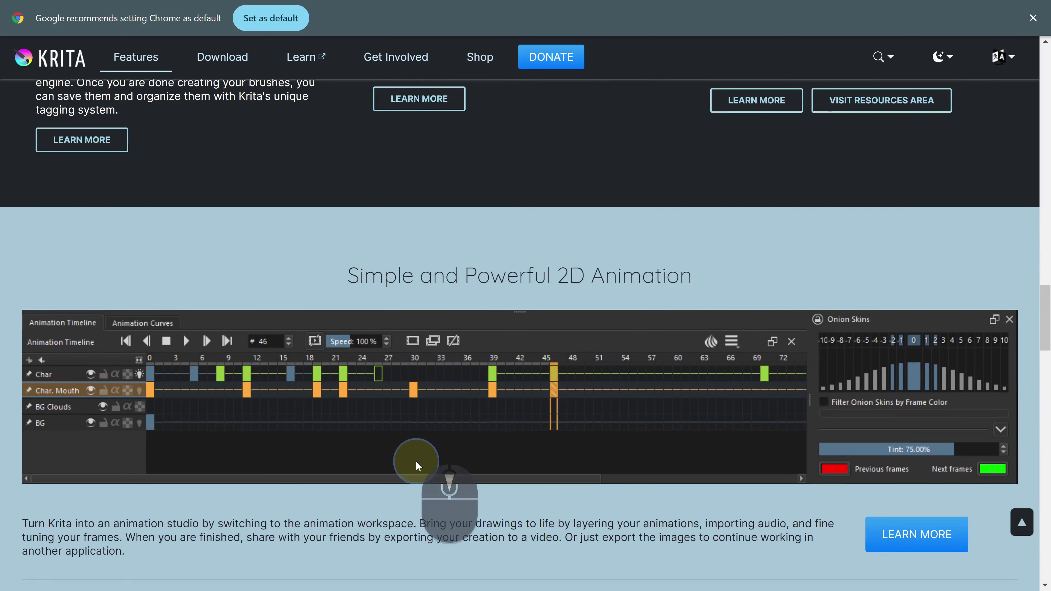
scroll(411, 457, "down", 6)
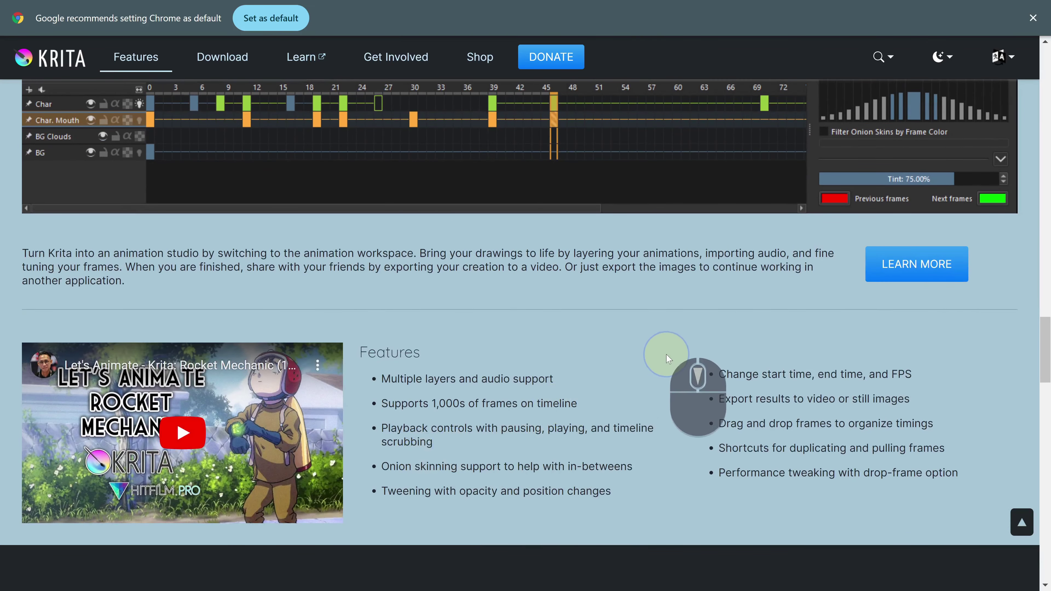
scroll(646, 364, "down", 3)
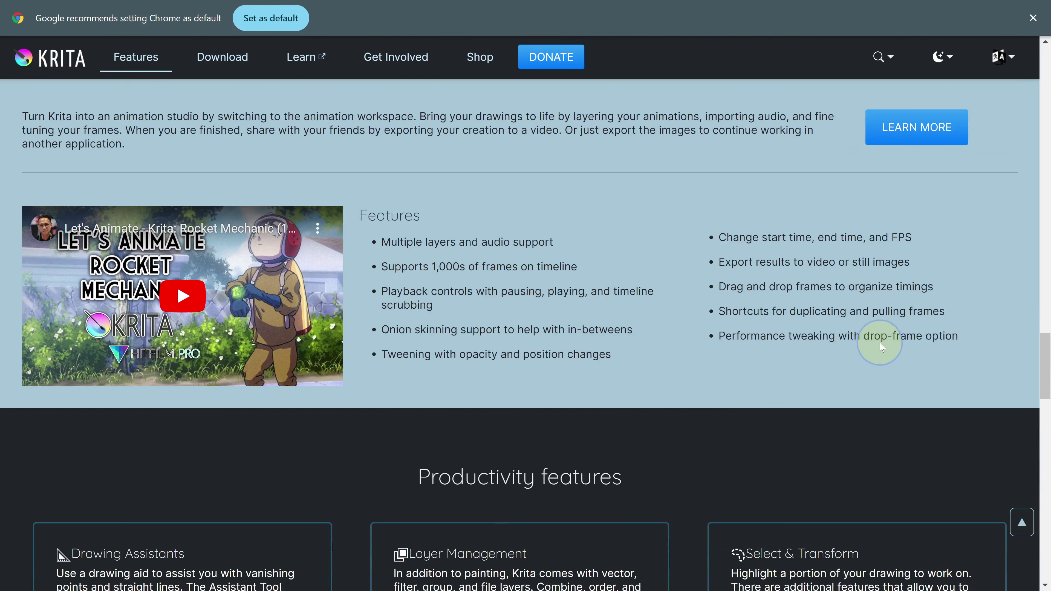
scroll(882, 347, "down", 8)
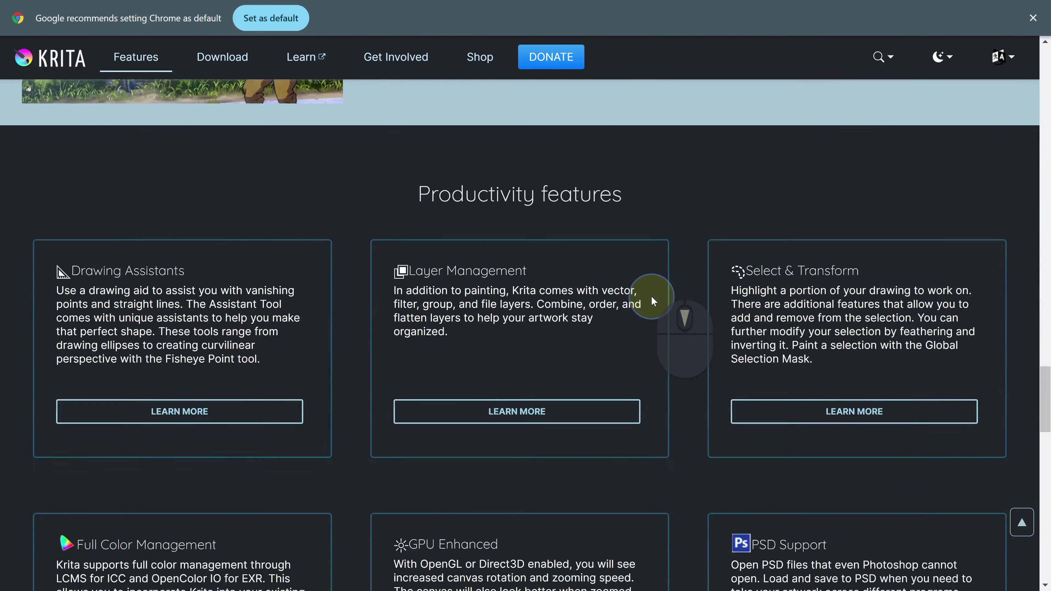
scroll(668, 306, "down", 15)
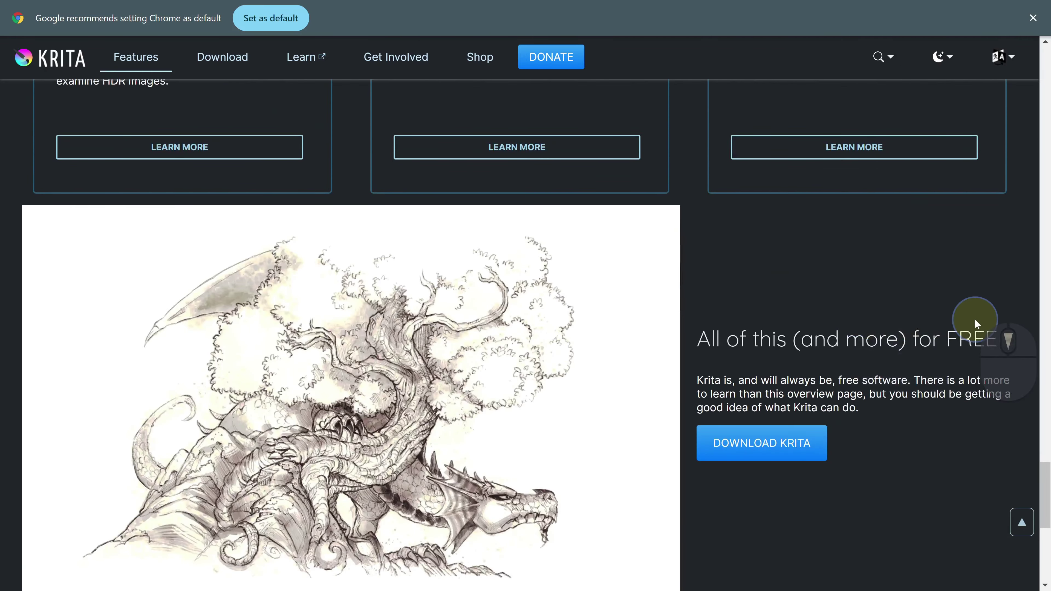
scroll(975, 319, "down", 9)
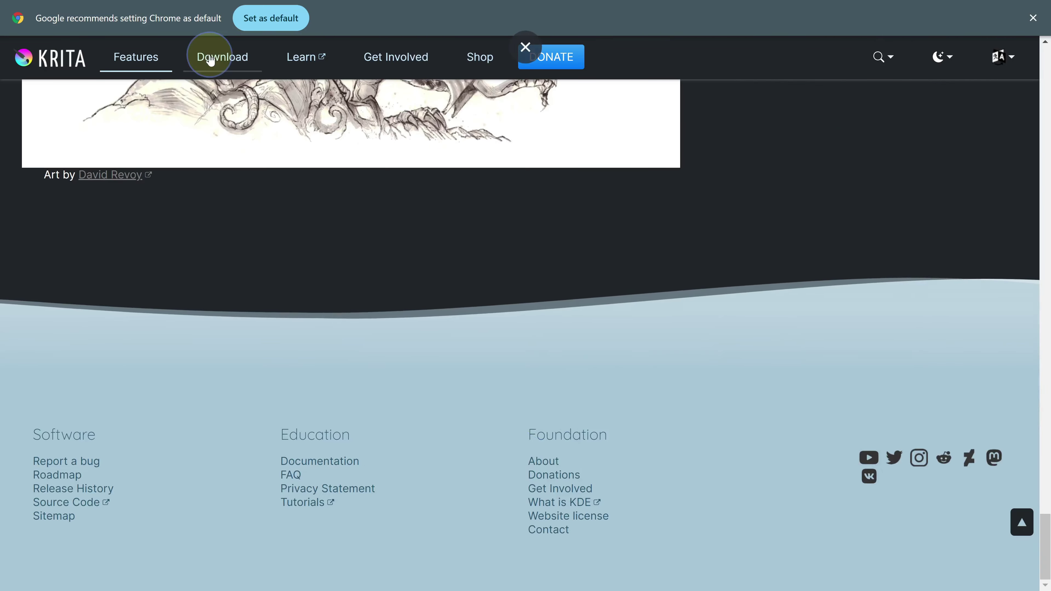
- Open the Get Involved page and examine the ways to contribute, including testing, documentation and artwork
left_click(399, 55)
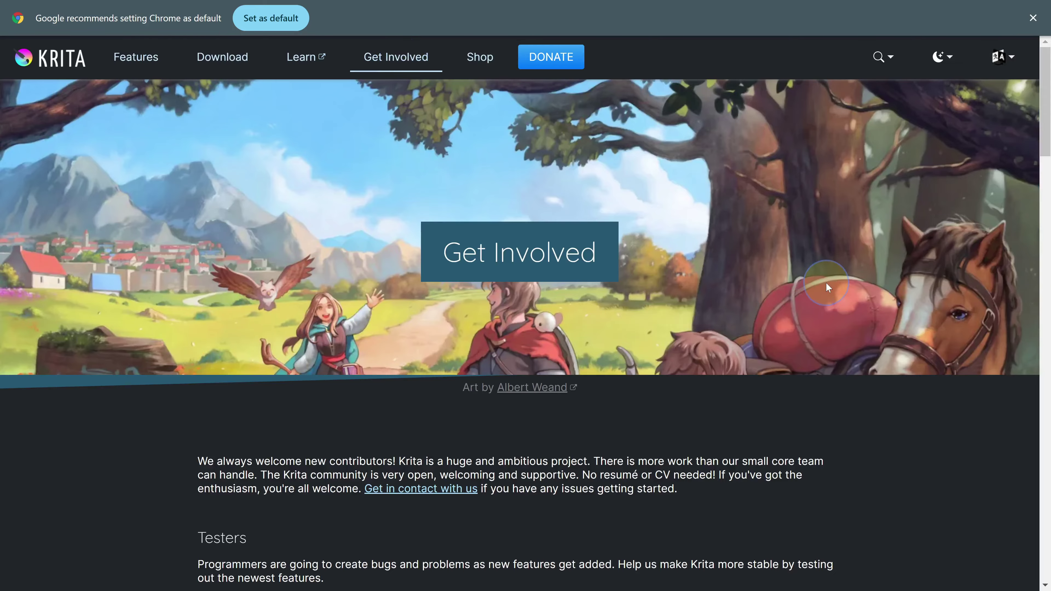
scroll(828, 287, "down", 18)
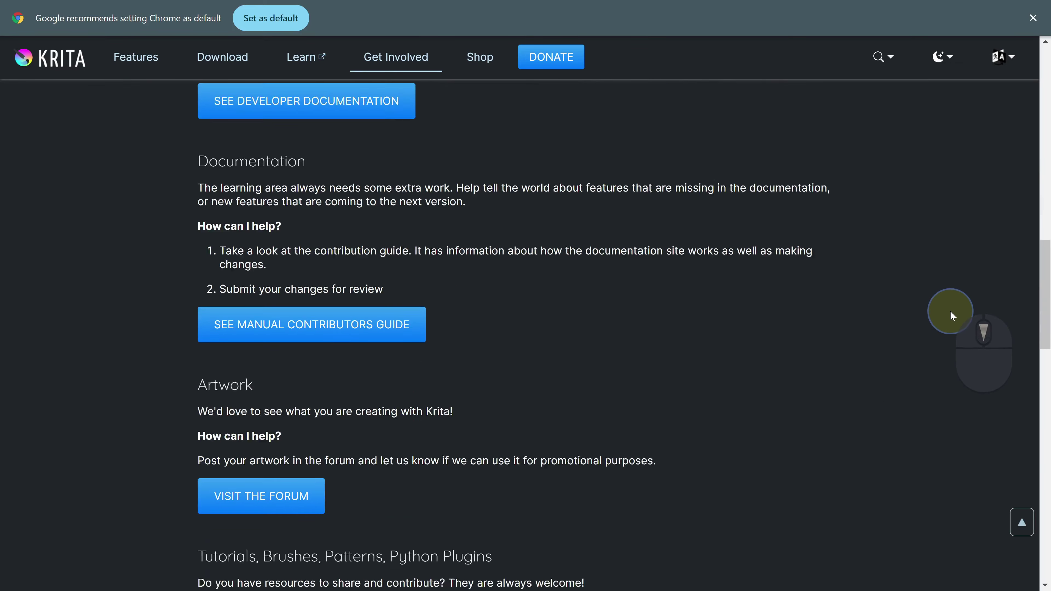
scroll(952, 316, "up", 10)
- Open the Learn documentation and look through the welcome page of the Krita 5.2 Manual
left_click(300, 58)
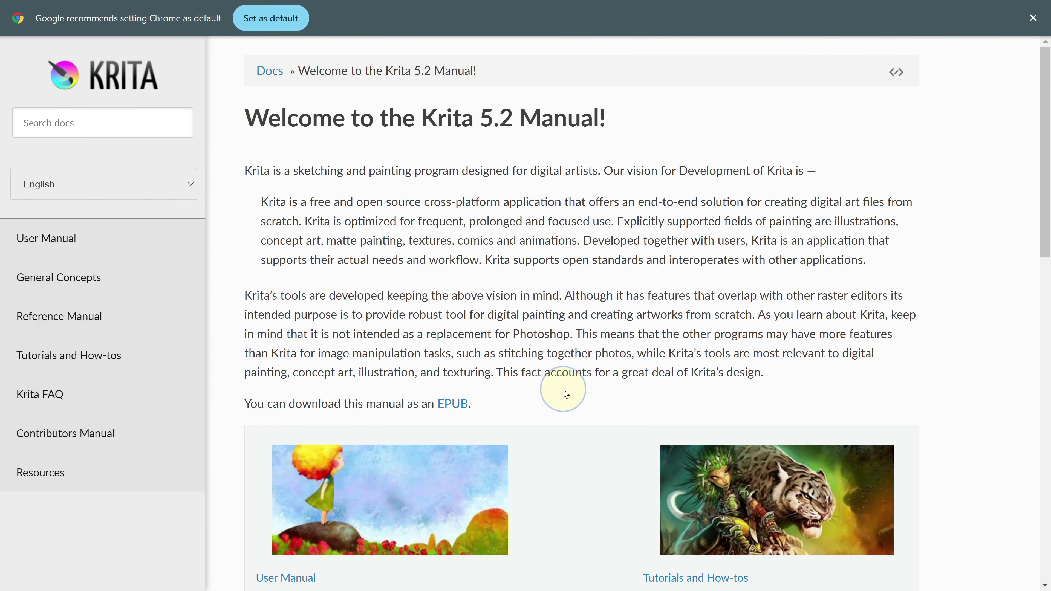
scroll(565, 393, "down", 16)
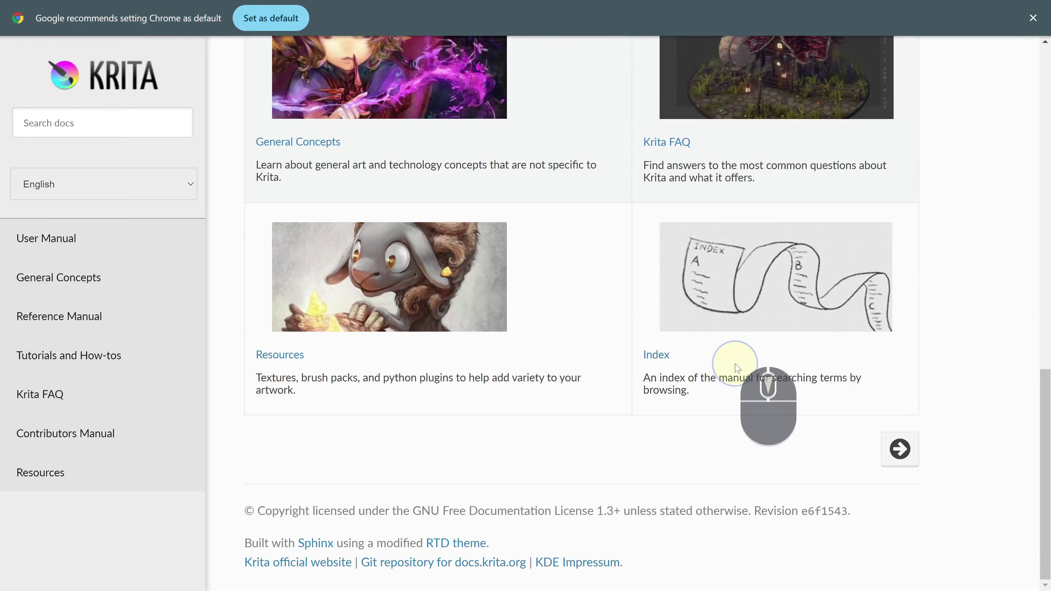
scroll(911, 242, "up", 16)
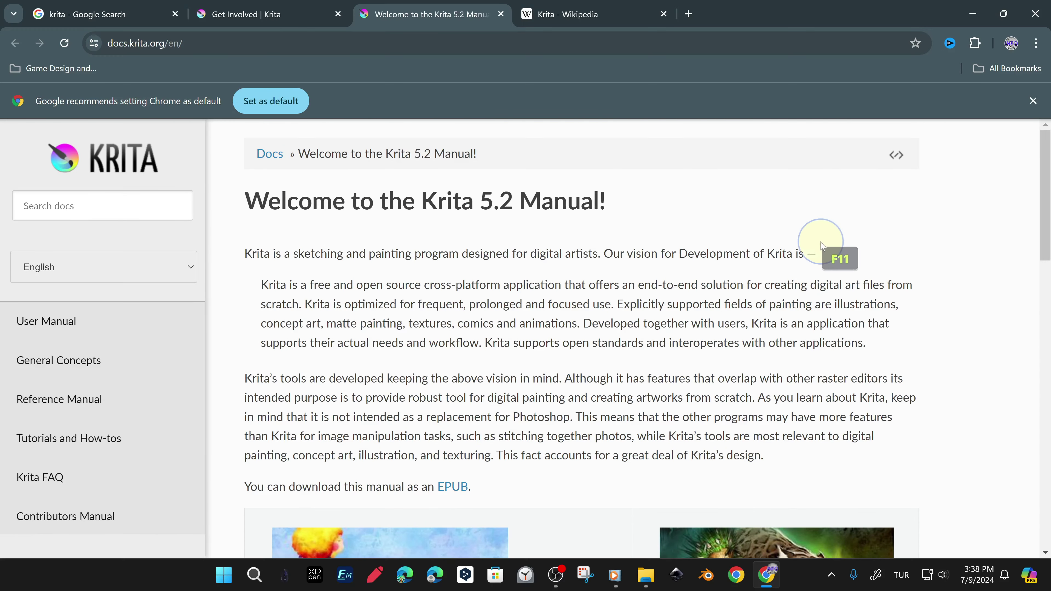
- Return to the Get Involved tab, glance over the Features page and go to the website's home page
left_click(247, 15)
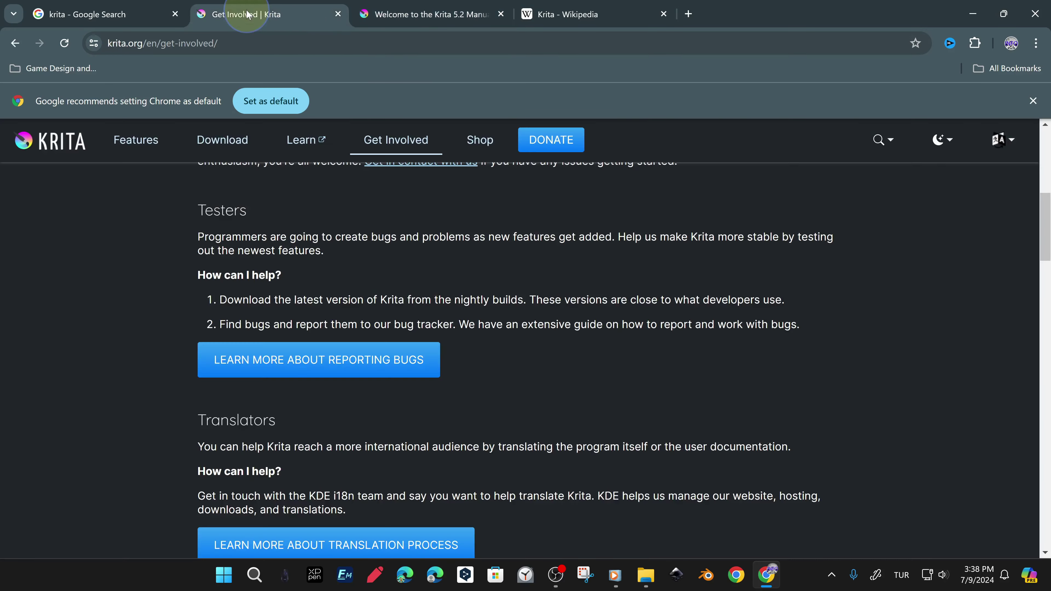
left_click(185, 126)
scroll(987, 188, "down", 5)
scroll(987, 188, "up", 6)
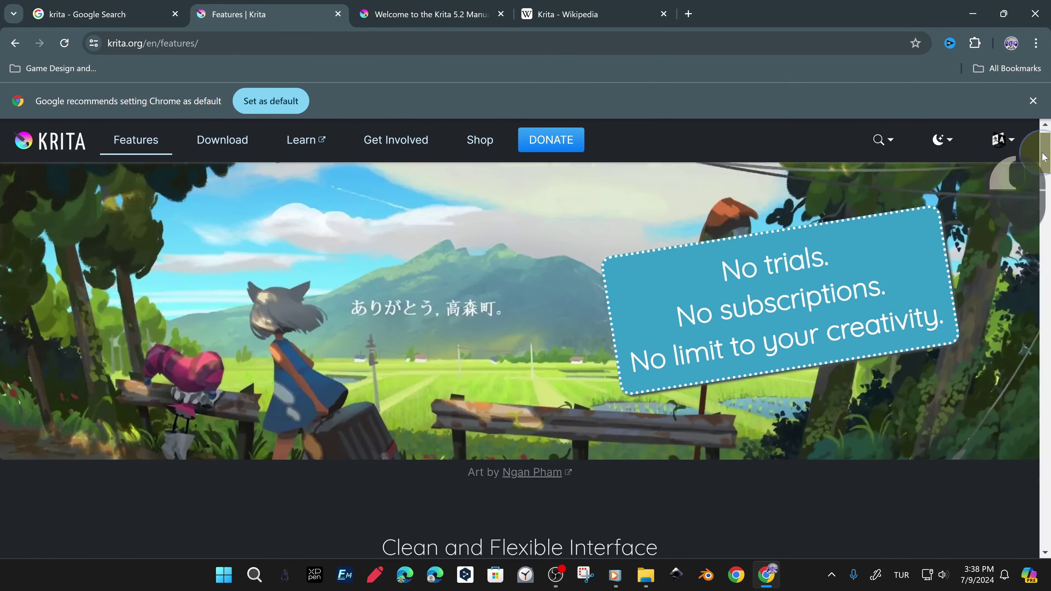
left_click(25, 140)
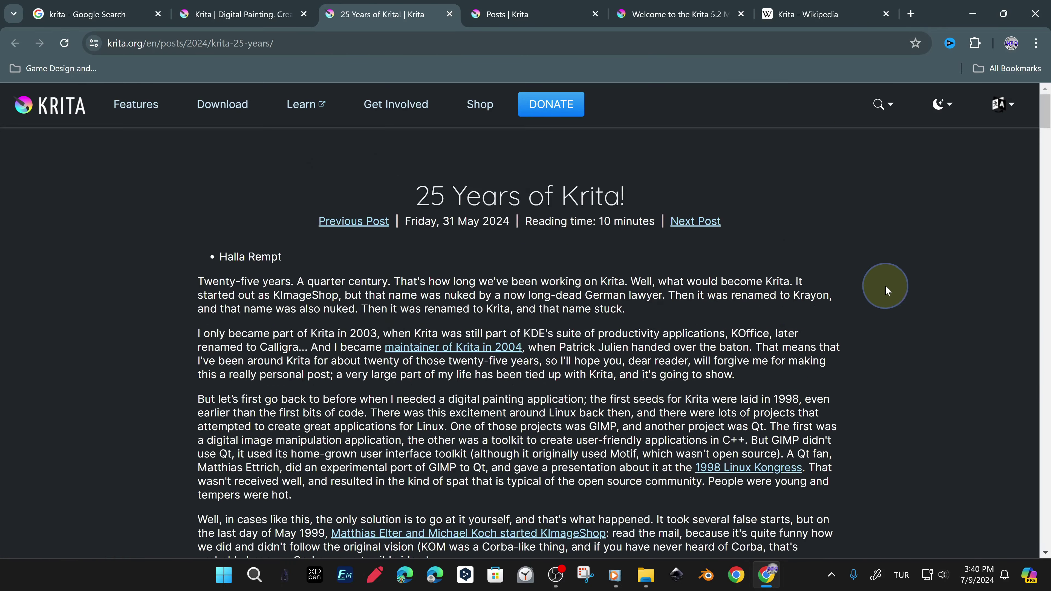
- Look through the "25 Years of Krita!" news post down to the page footer
scroll(890, 302, "down", 20)
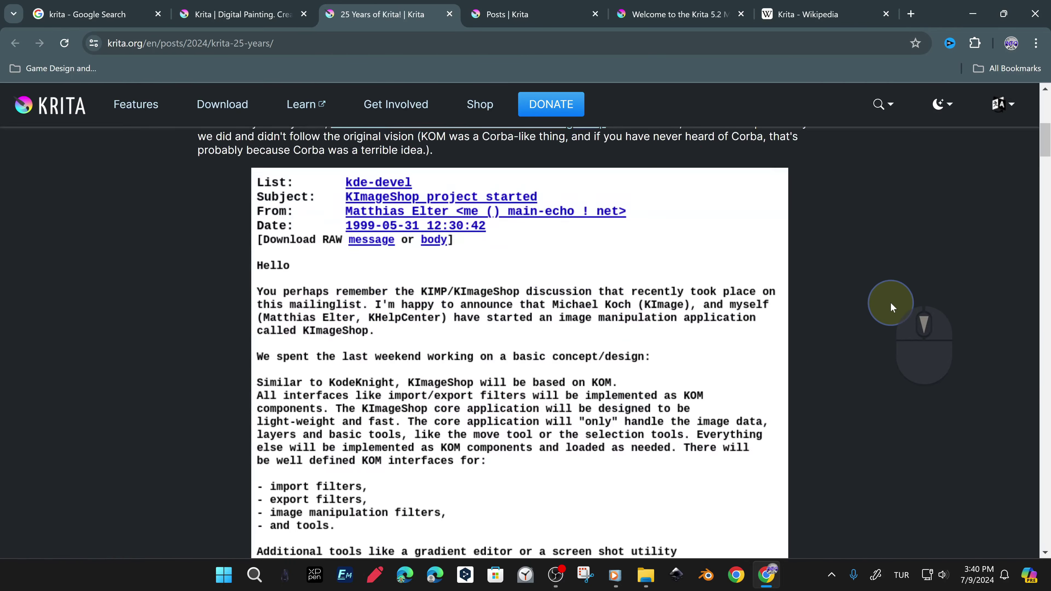
scroll(890, 302, "down", 20)
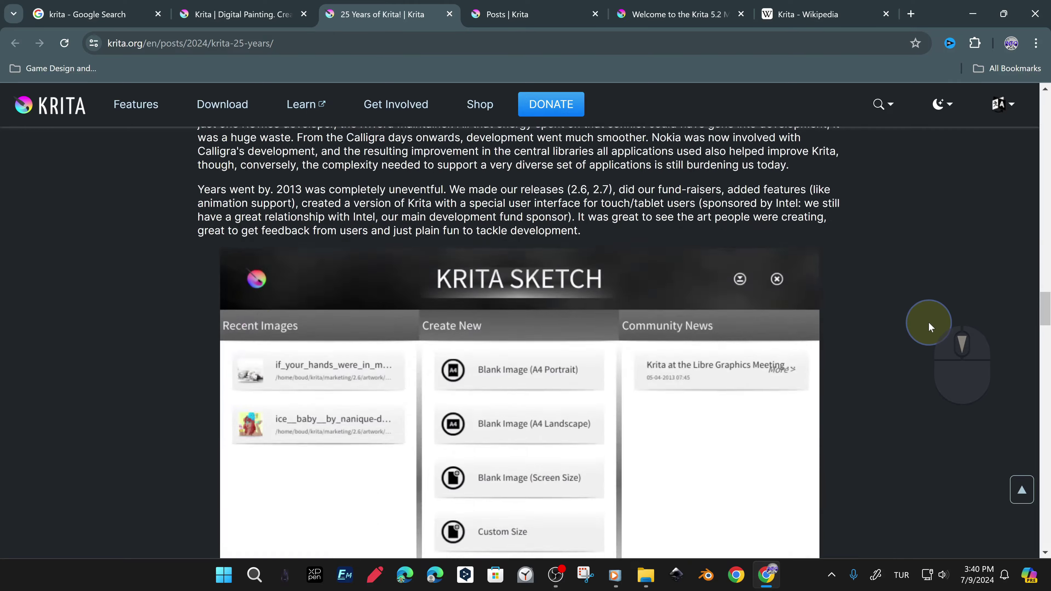
scroll(928, 323, "up", 5)
scroll(929, 323, "down", 20)
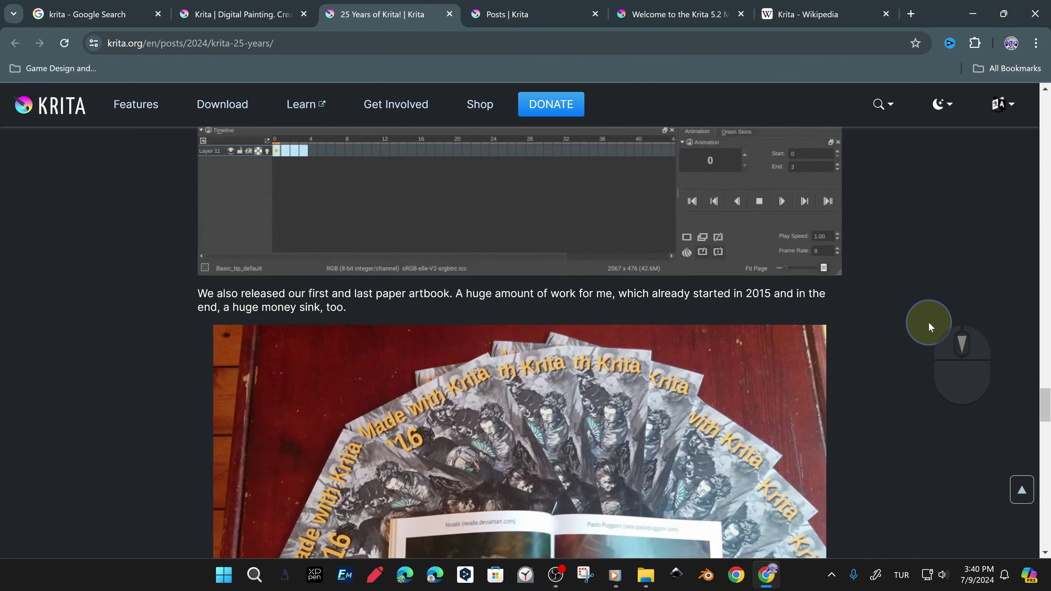
scroll(929, 322, "down", 10)
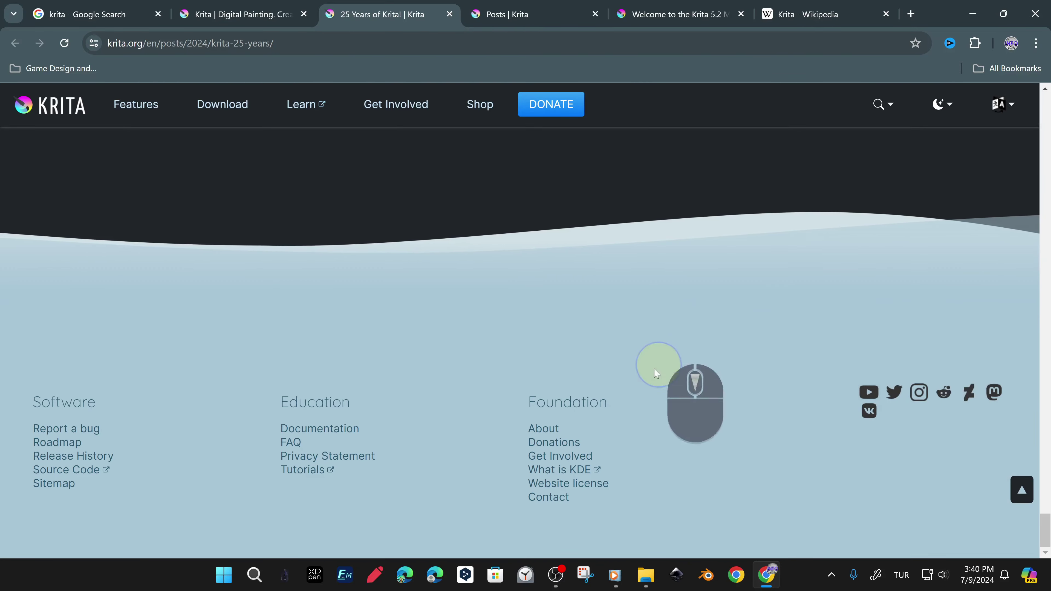
- Open the About section's History page, then close it and the Posts page and return to the Krita home page
left_click(547, 435)
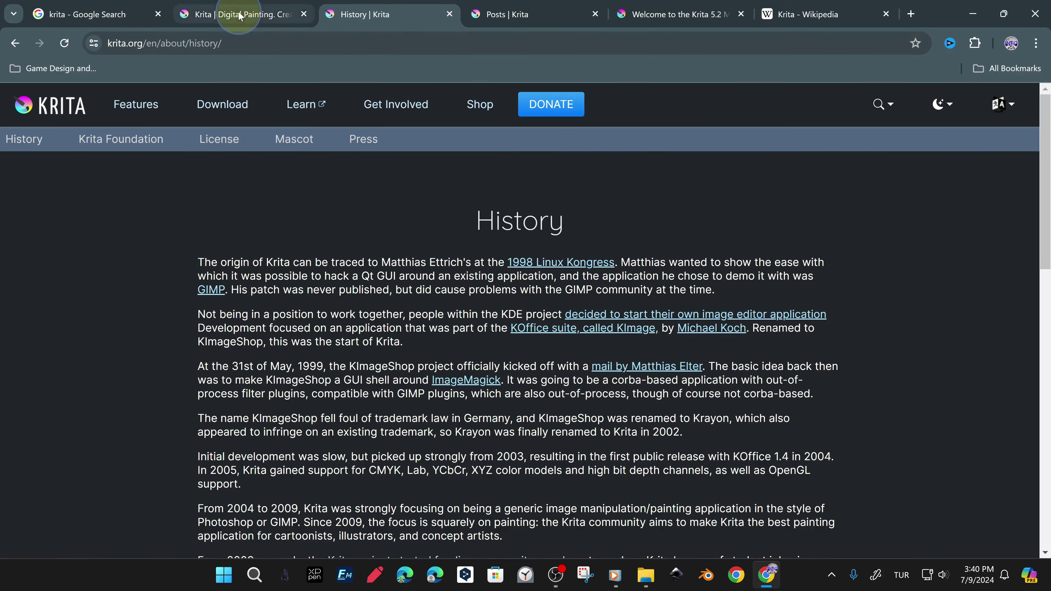
left_click(450, 14)
left_click(449, 14)
left_click(248, 14)
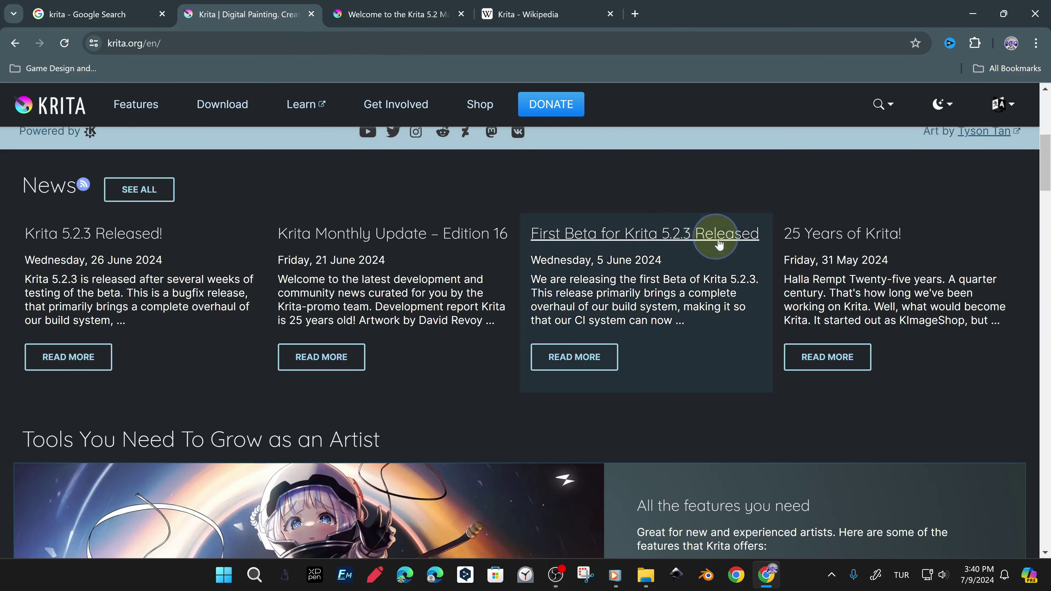
- Open the resources link from the home page's Resources and Materials section in a new tab and show that tab
scroll(628, 341, "down", 11)
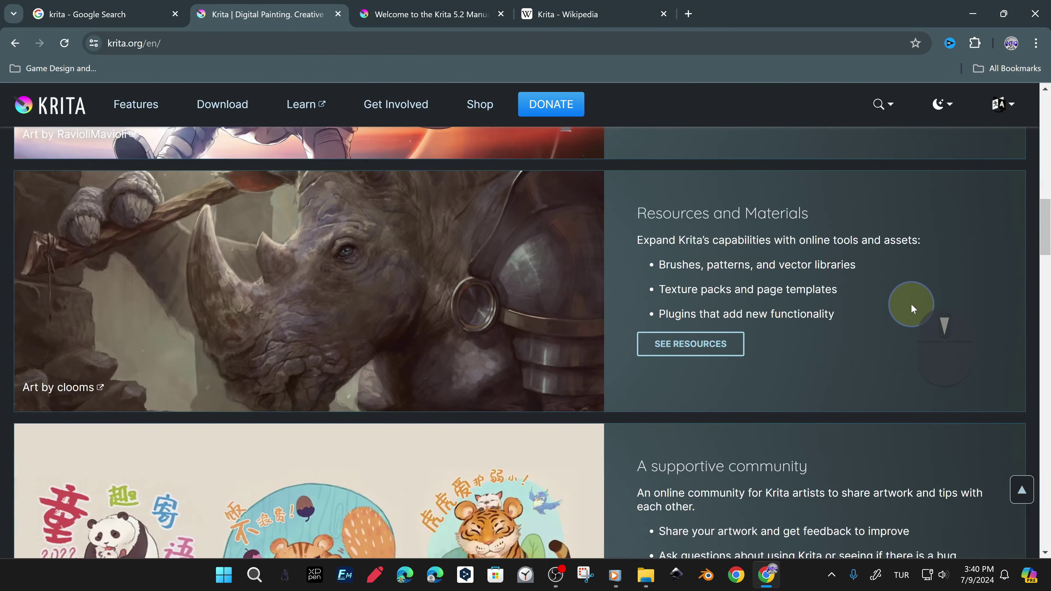
right_click(697, 348)
left_click(736, 358)
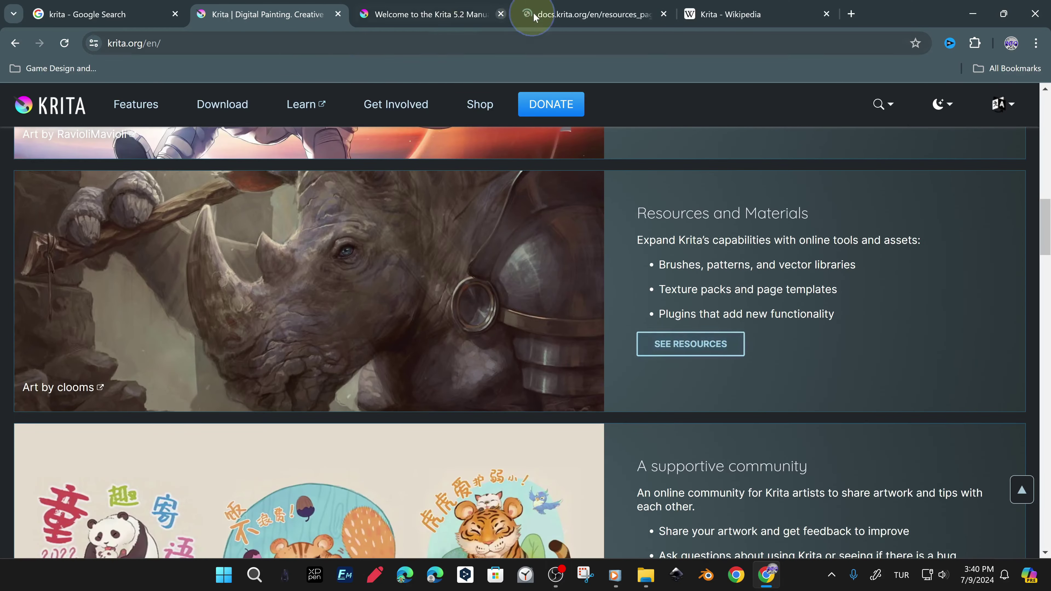
left_click(419, 14)
- Examine the brush packs, texture packs, templates and user-made Python plugins on the manual's Resources page
scroll(971, 340, "down", 5)
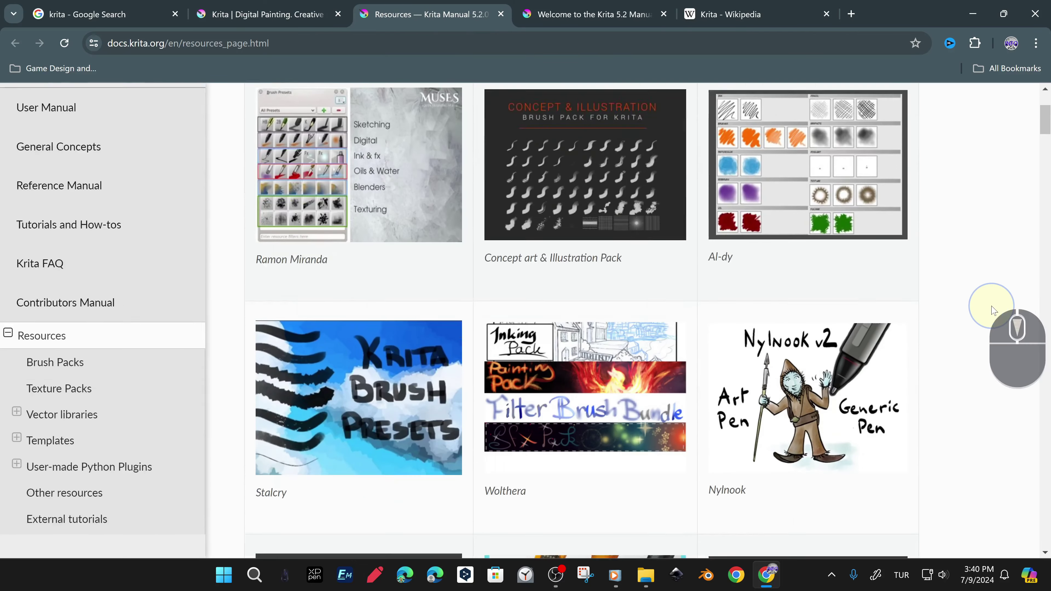
scroll(994, 308, "down", 15)
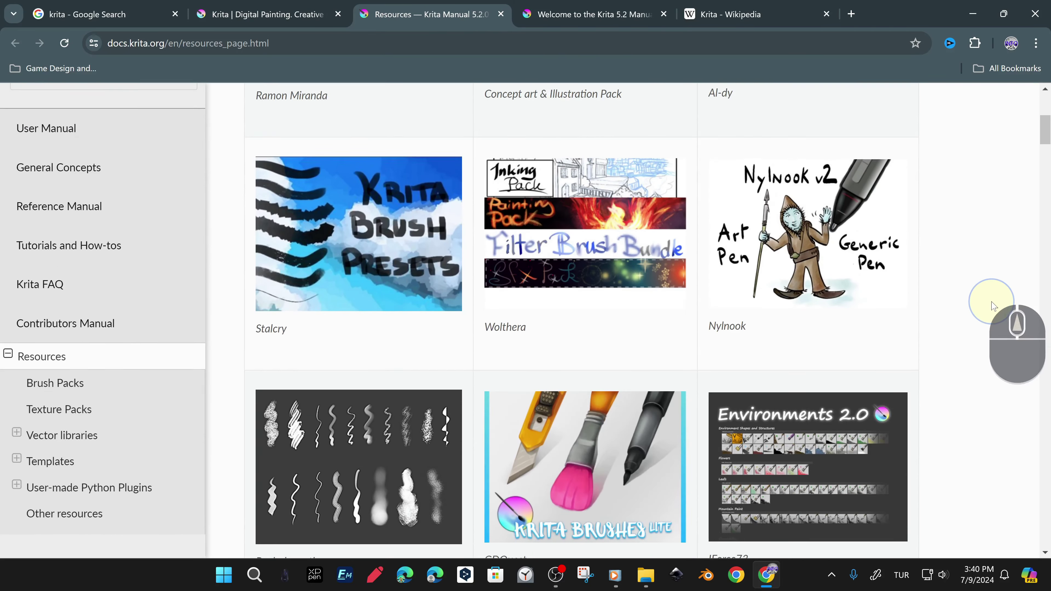
scroll(993, 306, "down", 6)
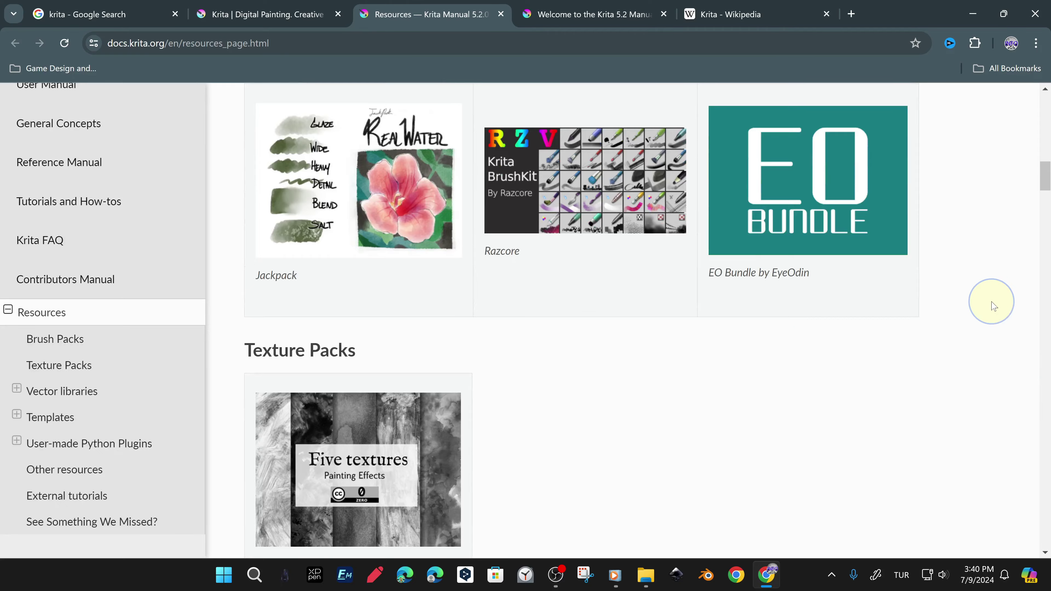
scroll(993, 307, "down", 20)
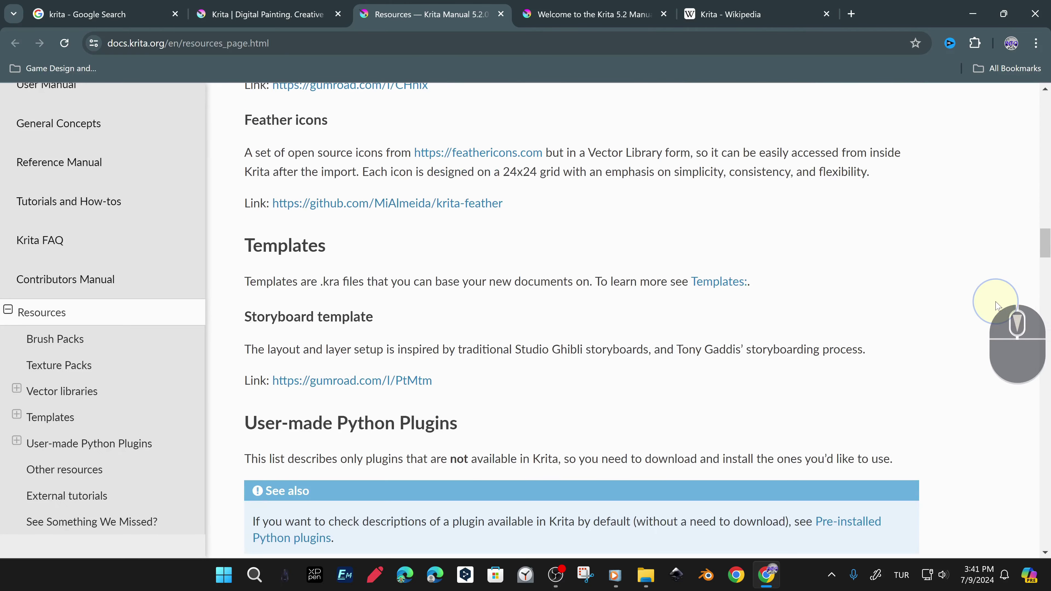
scroll(996, 306, "down", 18)
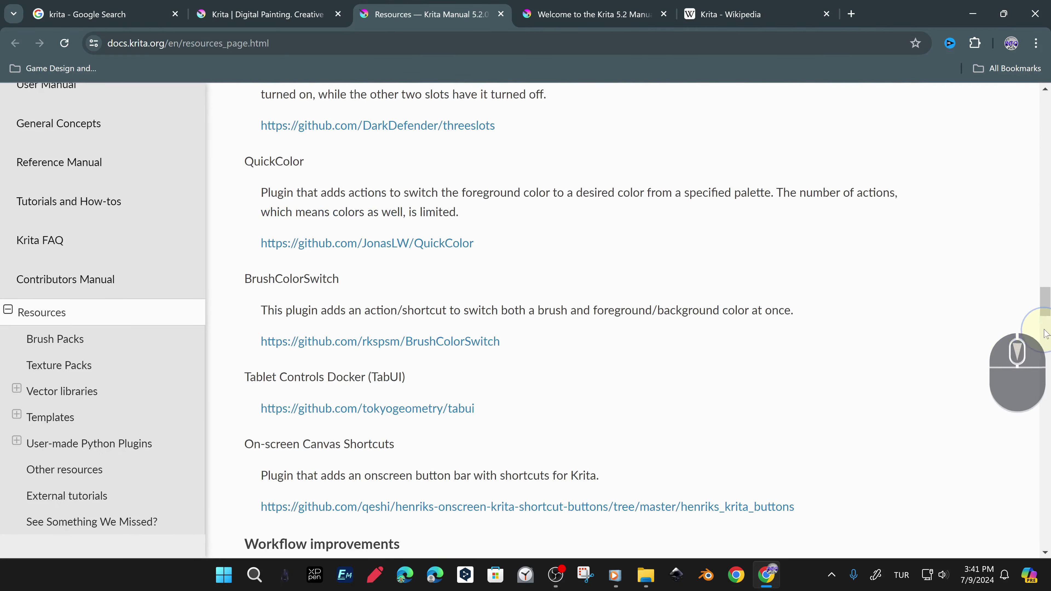
left_click_drag(1044, 331, 1045, 99)
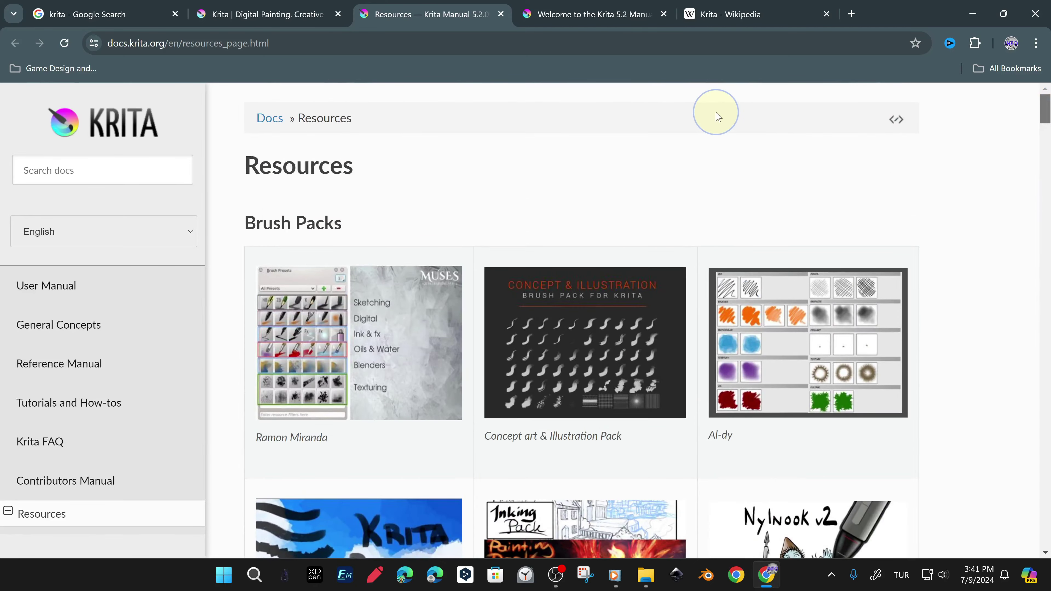
- Return to the Krita home page and open the artist community site from its supportive community section
left_click(265, 14)
scroll(995, 297, "down", 6)
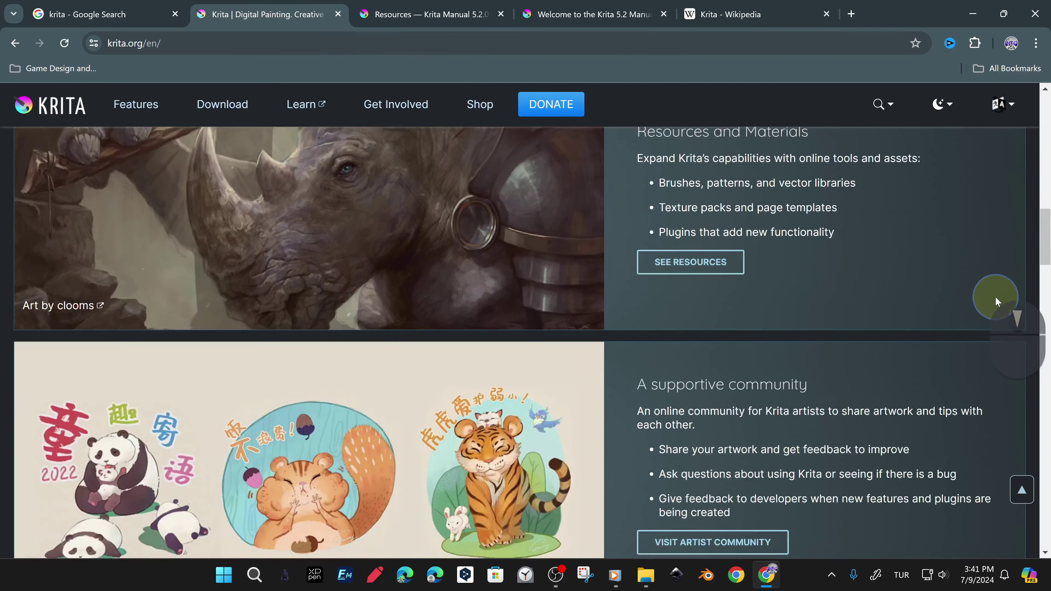
left_click(681, 282)
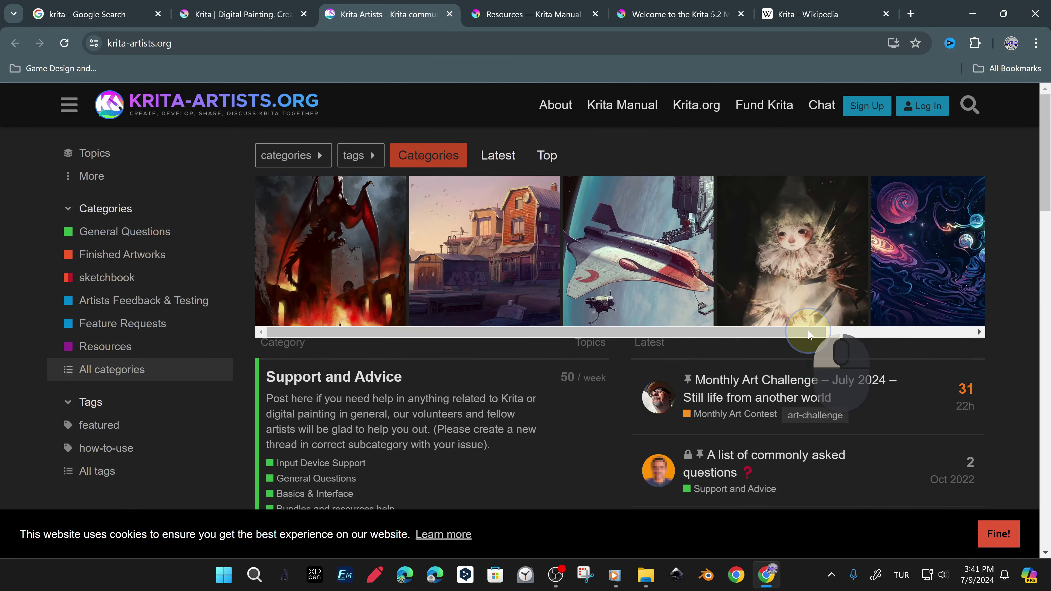
- View the "Magnificent dragon" June 2024 Challenge Winner topic and its replies, then close it
left_click(357, 263)
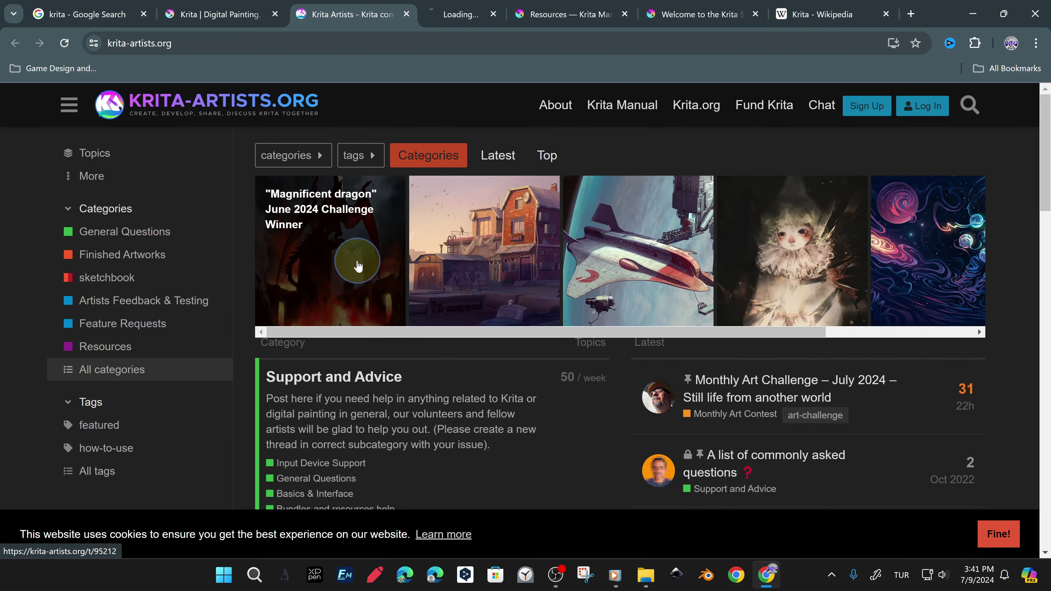
scroll(920, 258, "down", 10)
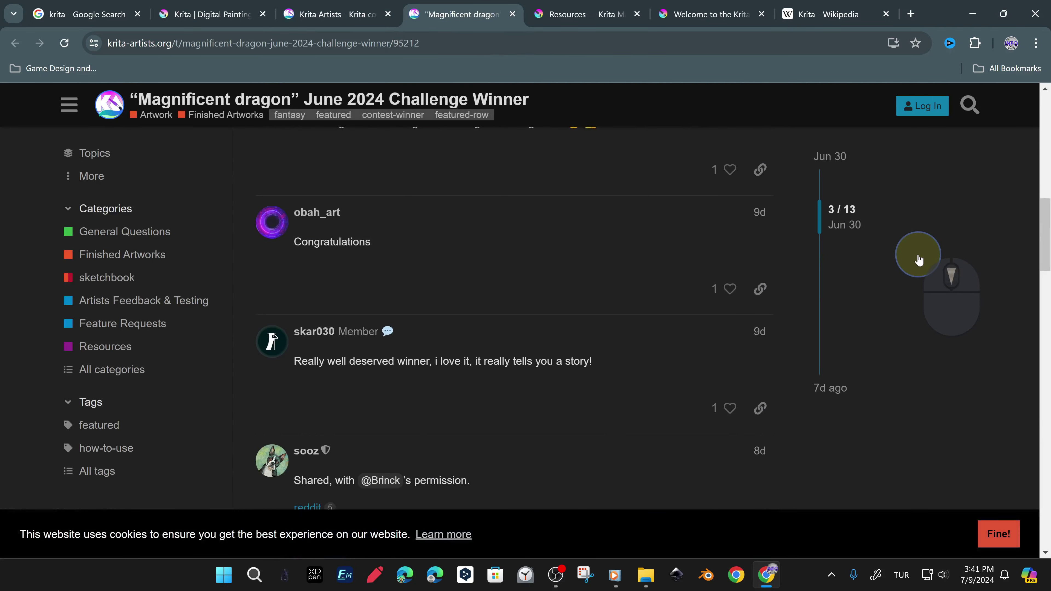
left_click(513, 14)
- Look through the forum categories and latest topics on the Krita Artists front page
scroll(1008, 253, "down", 3)
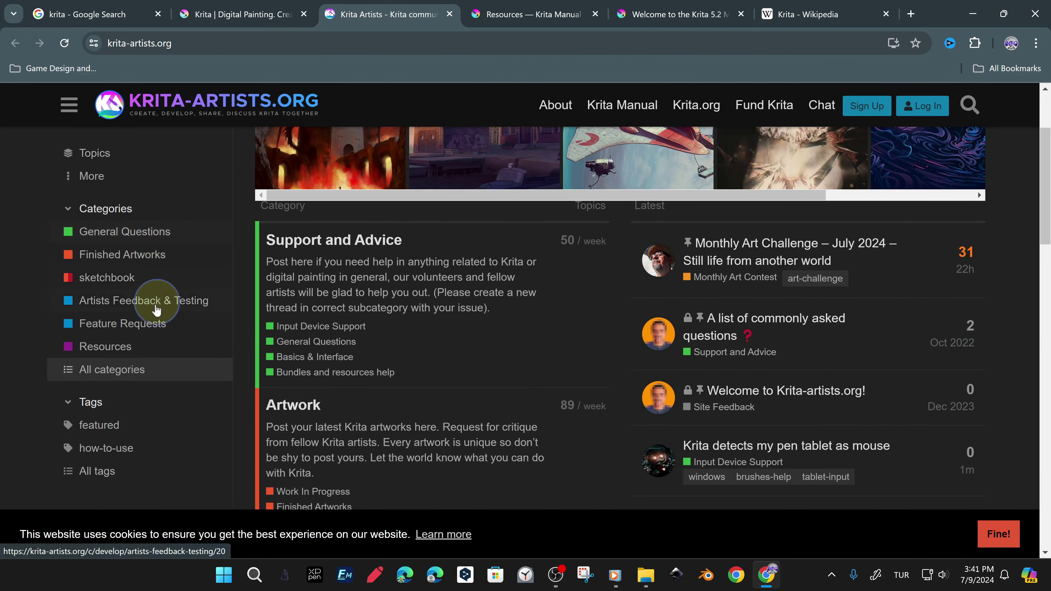
scroll(1017, 290, "down", 20)
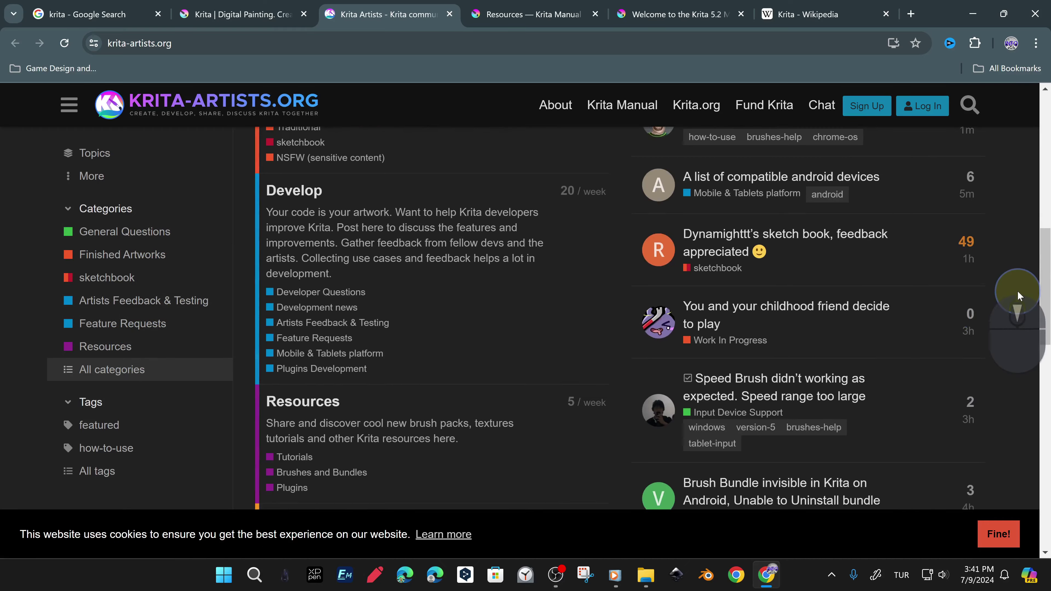
scroll(793, 331, "up", 8)
scroll(794, 330, "up", 10)
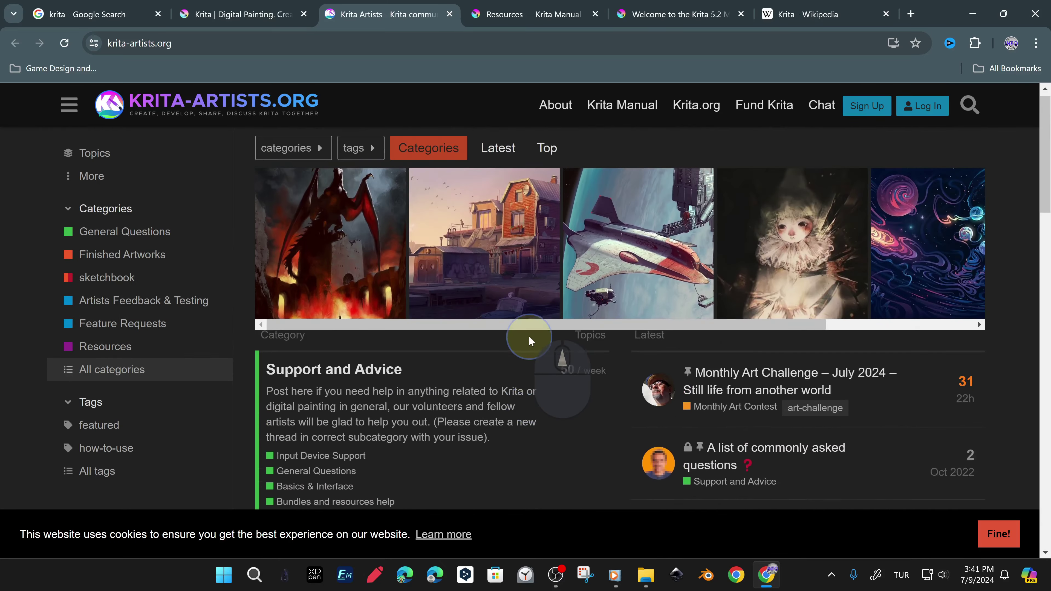
- Look through the topics in the Feature Requests and Artists Feedback & Testing categories
left_click(127, 335)
scroll(434, 329, "down", 5)
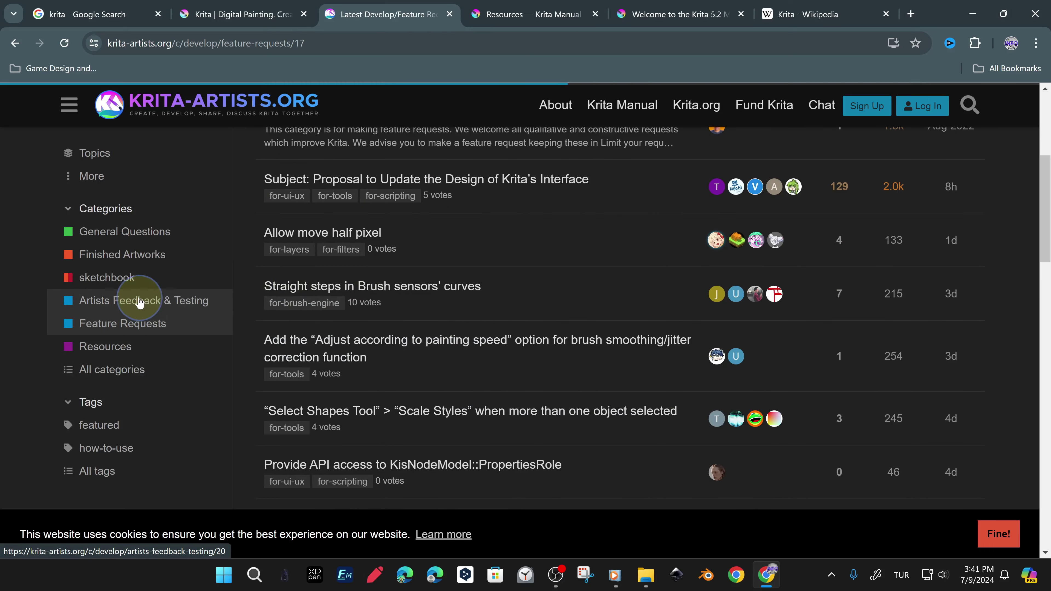
left_click(140, 302)
scroll(696, 356, "down", 15)
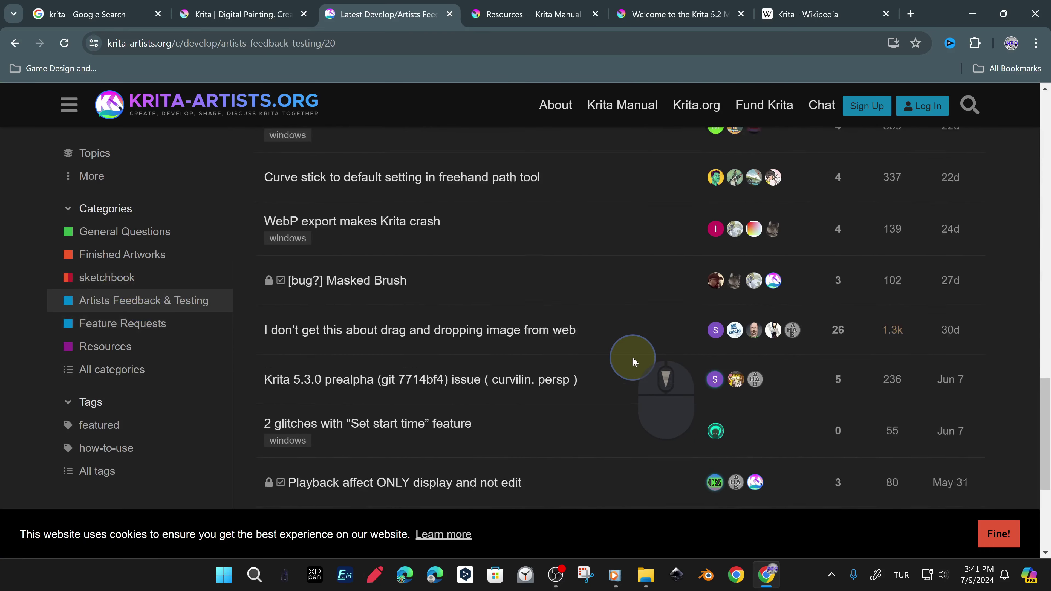
scroll(633, 361, "down", 4)
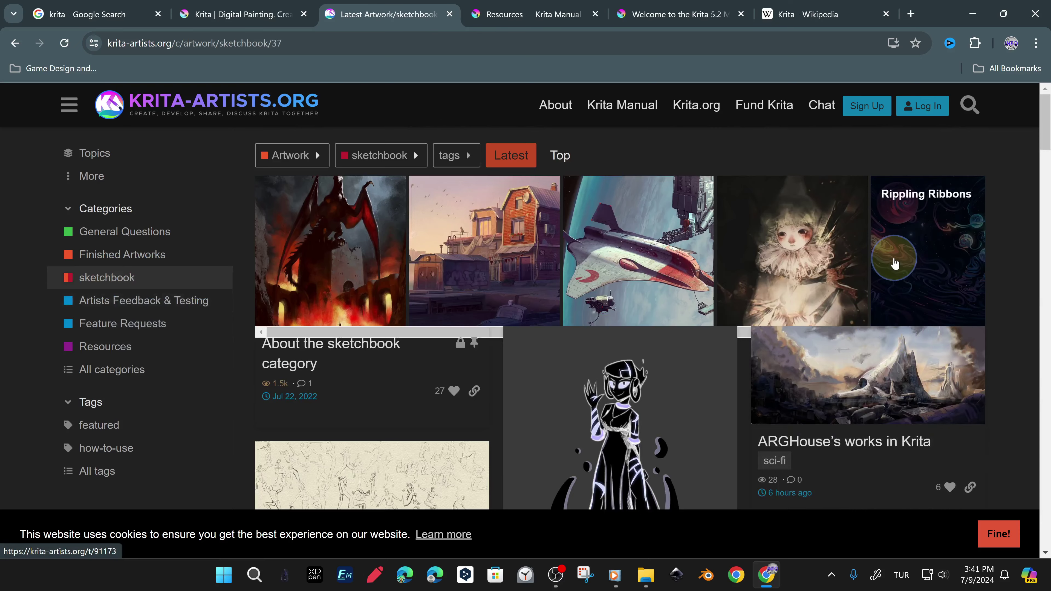
- Browse the artworks posted in the forum's sketchbook category
scroll(500, 227, "down", 5)
scroll(1017, 278, "down", 20)
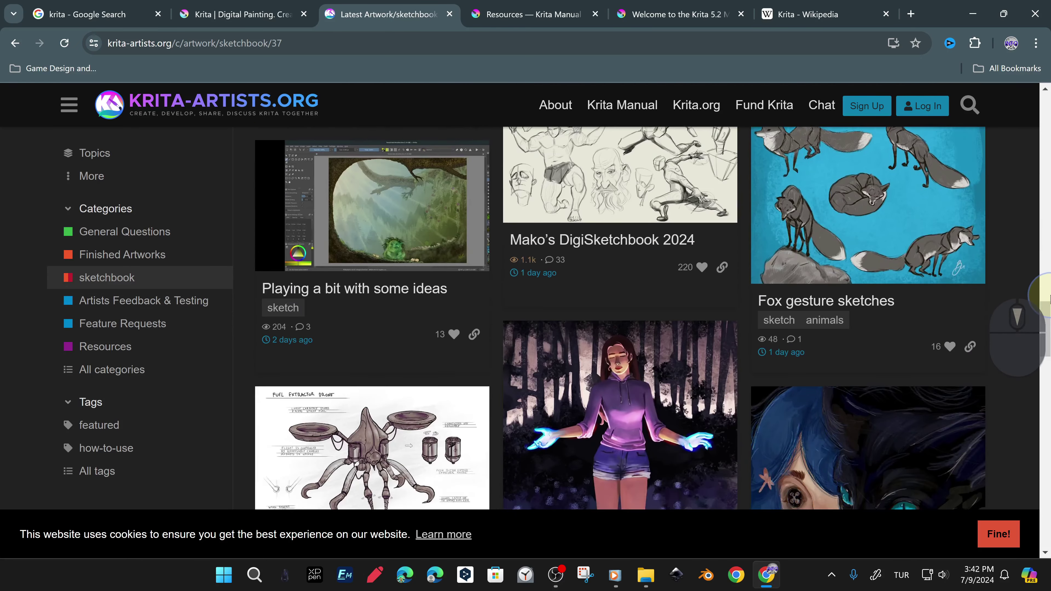
scroll(1047, 296, "down", 10)
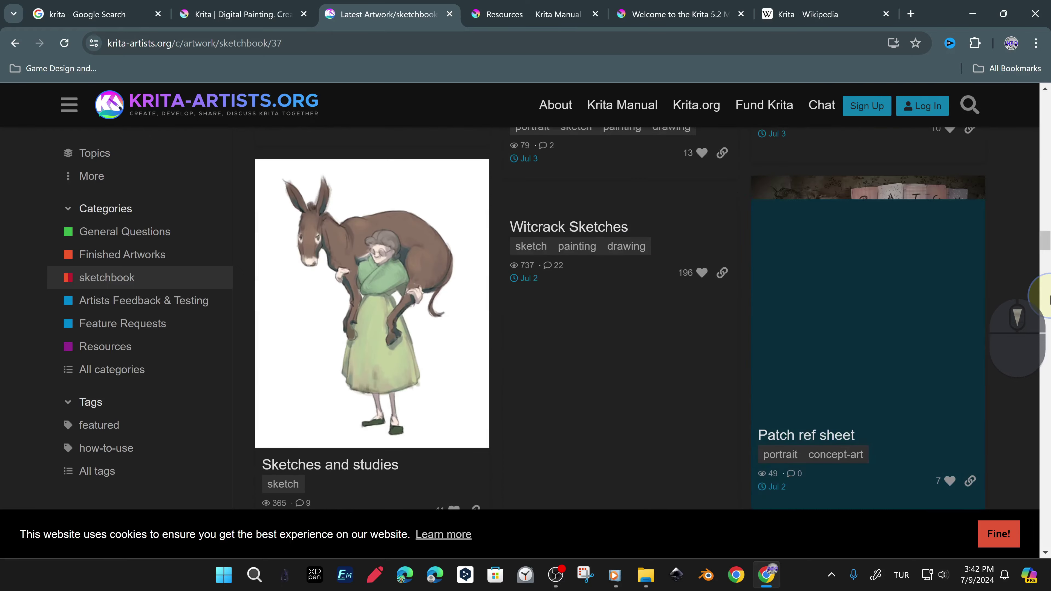
scroll(1048, 297, "down", 15)
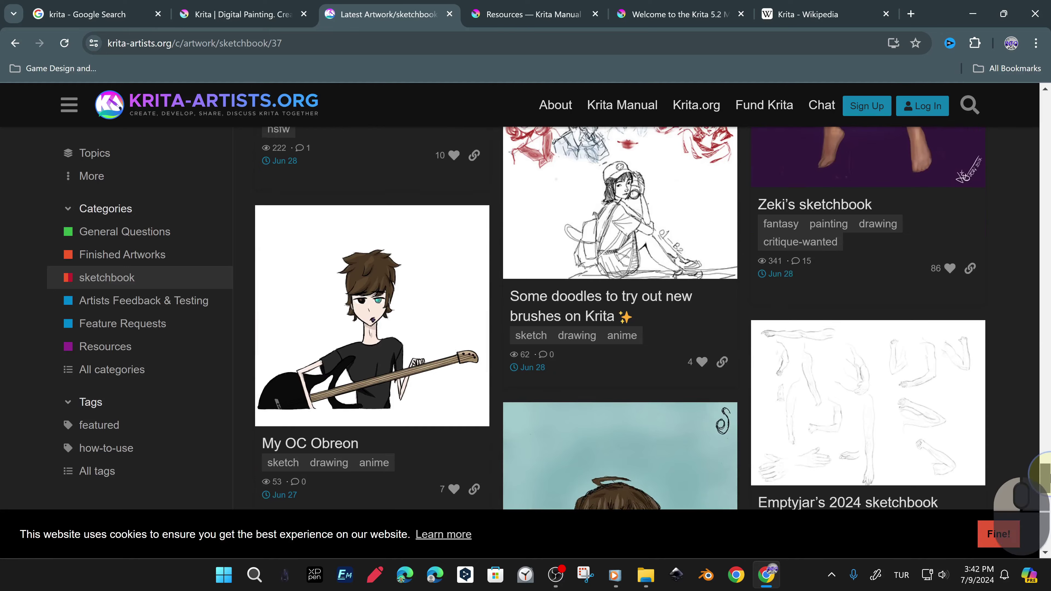
- Look through the older artworks further down the sketchbook category, then return to the start of the list
scroll(1044, 476, "down", 9)
scroll(621, 319, "down", 10)
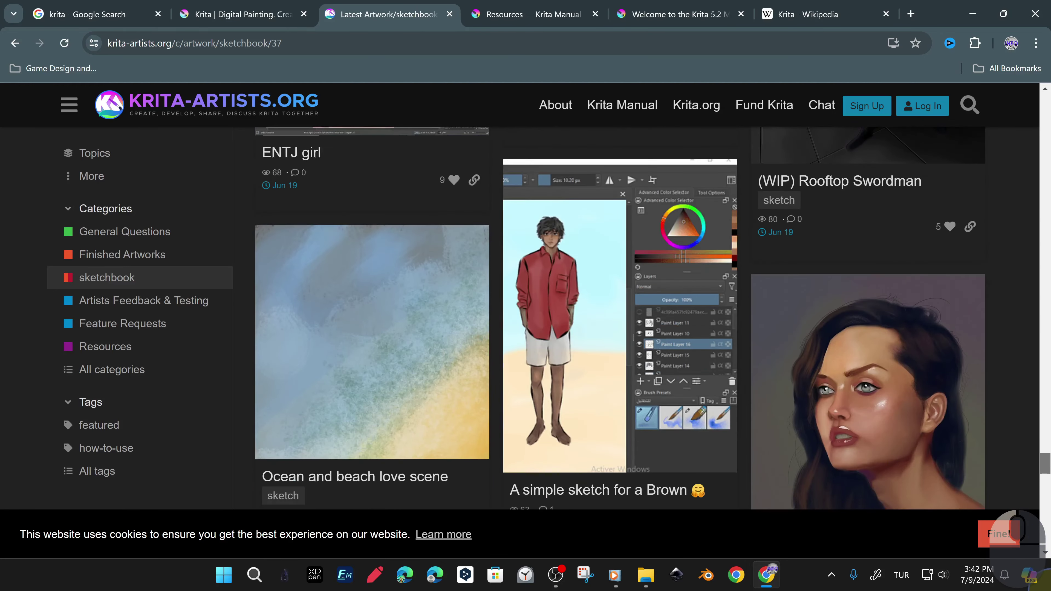
left_click_drag(1049, 584, 1045, 187)
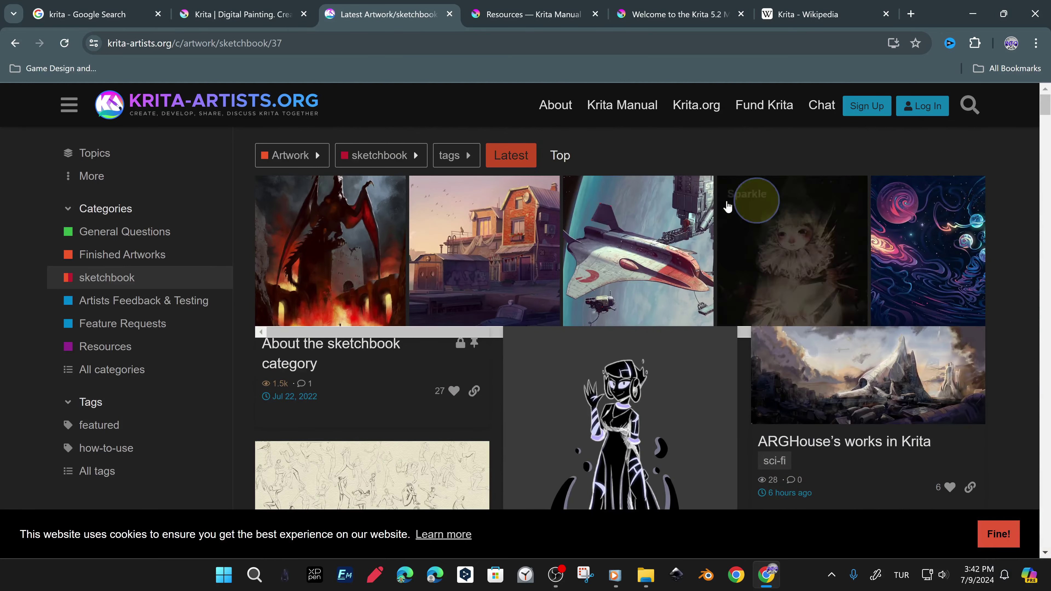
- Browse the artworks posted in the forum's Finished Artworks category
left_click(125, 248)
scroll(1039, 248, "down", 12)
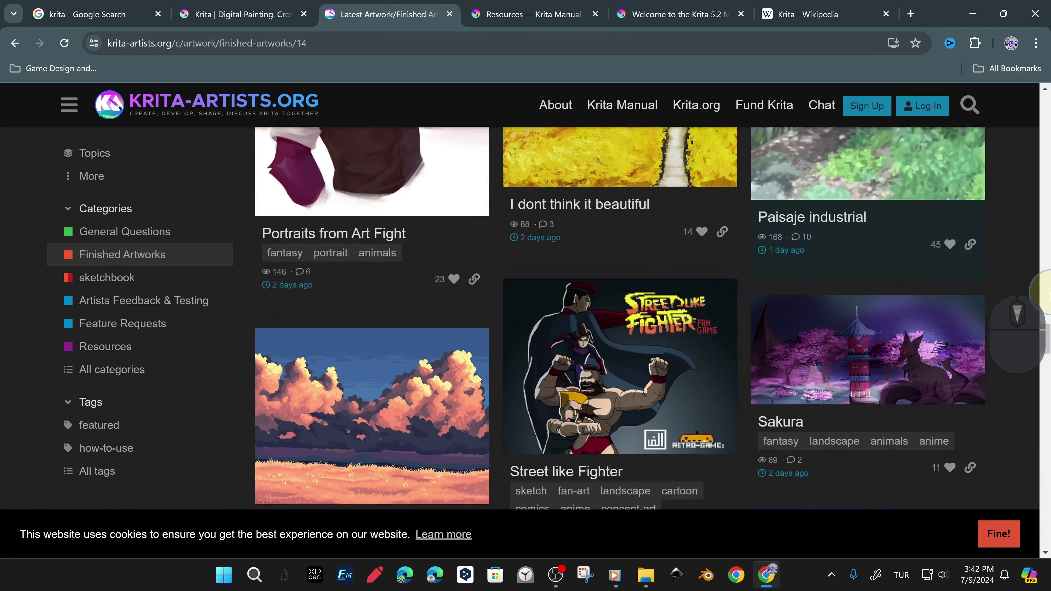
scroll(1048, 294, "down", 15)
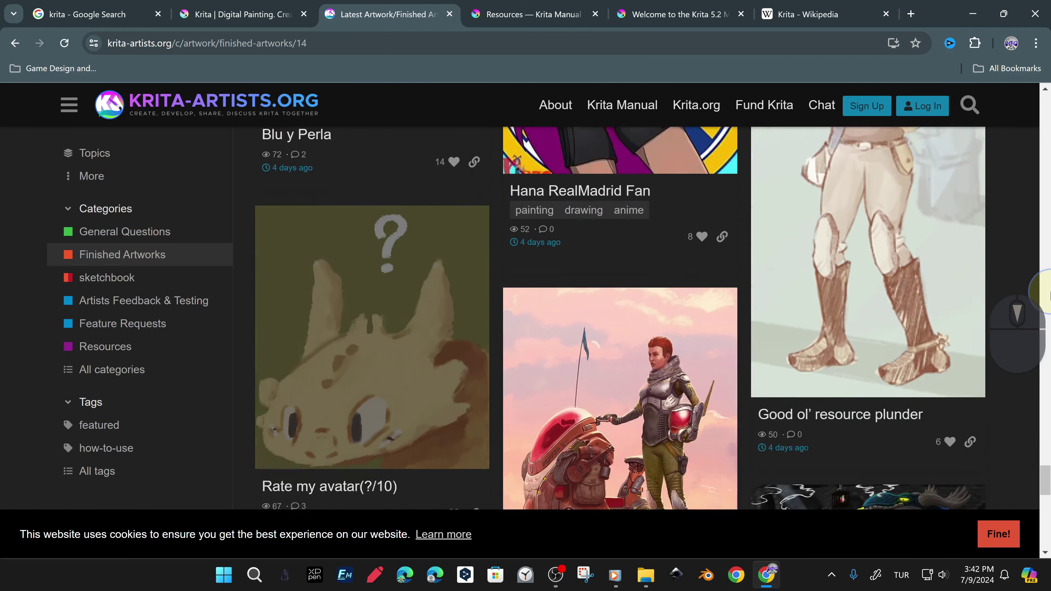
scroll(1049, 294, "down", 20)
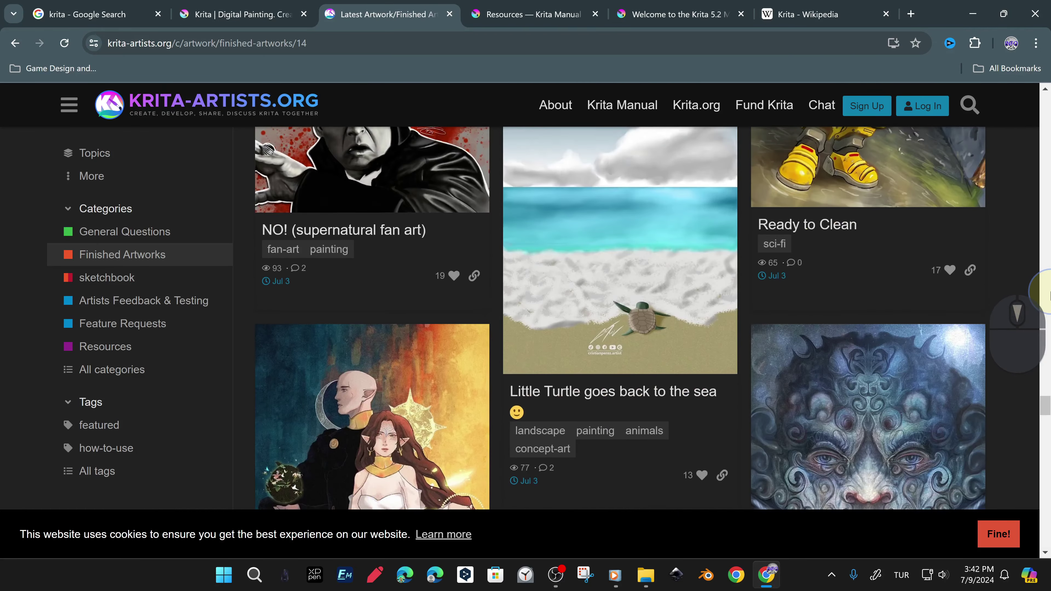
scroll(1048, 294, "down", 20)
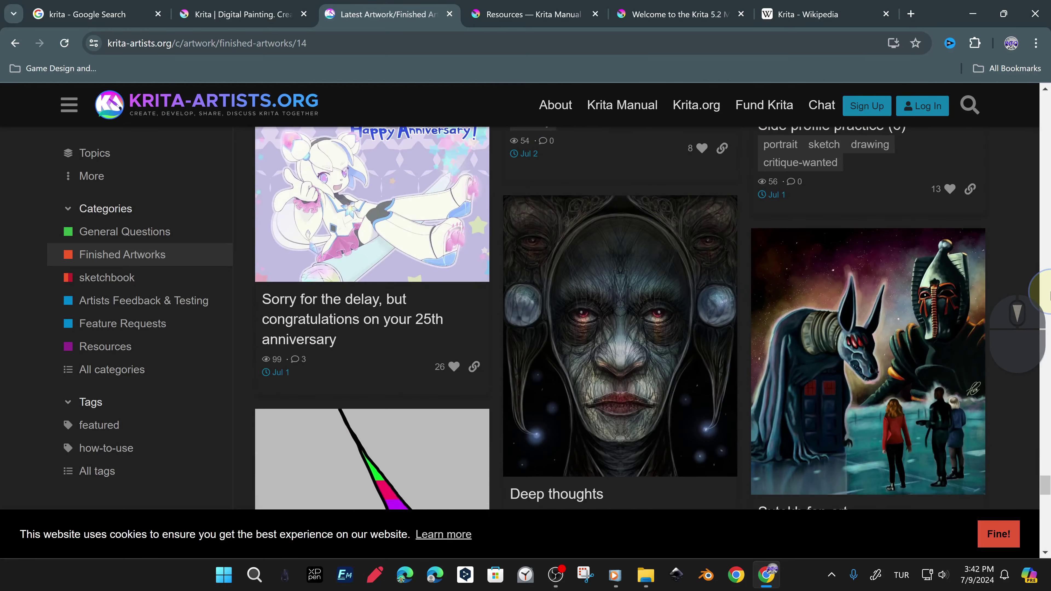
scroll(1049, 294, "down", 15)
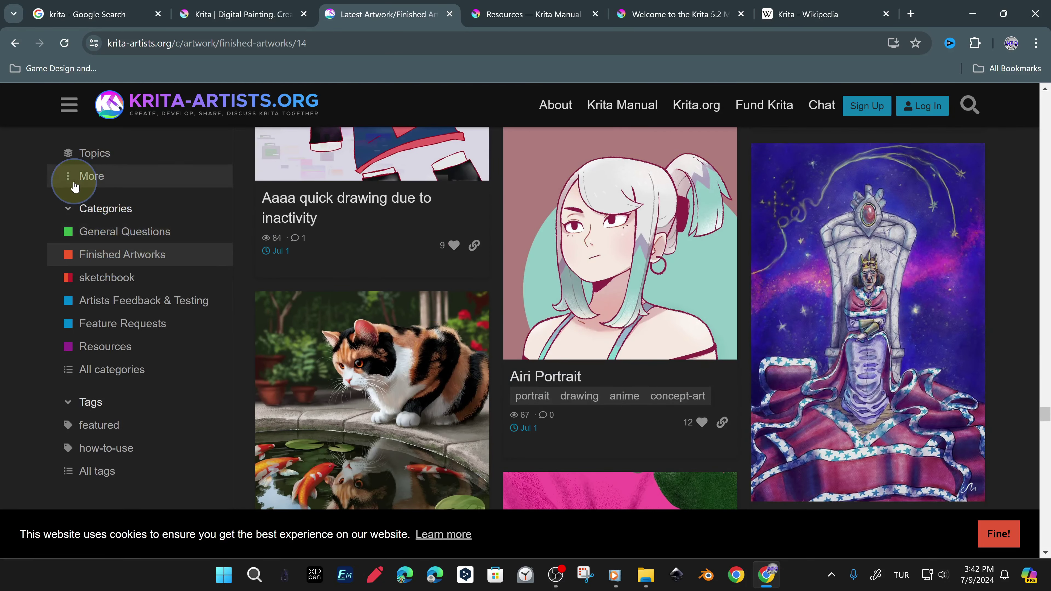
- From the forum's latest topics, go to the Resources category and open its Brushes and Bundles subcategory
left_click(74, 187)
left_click(94, 152)
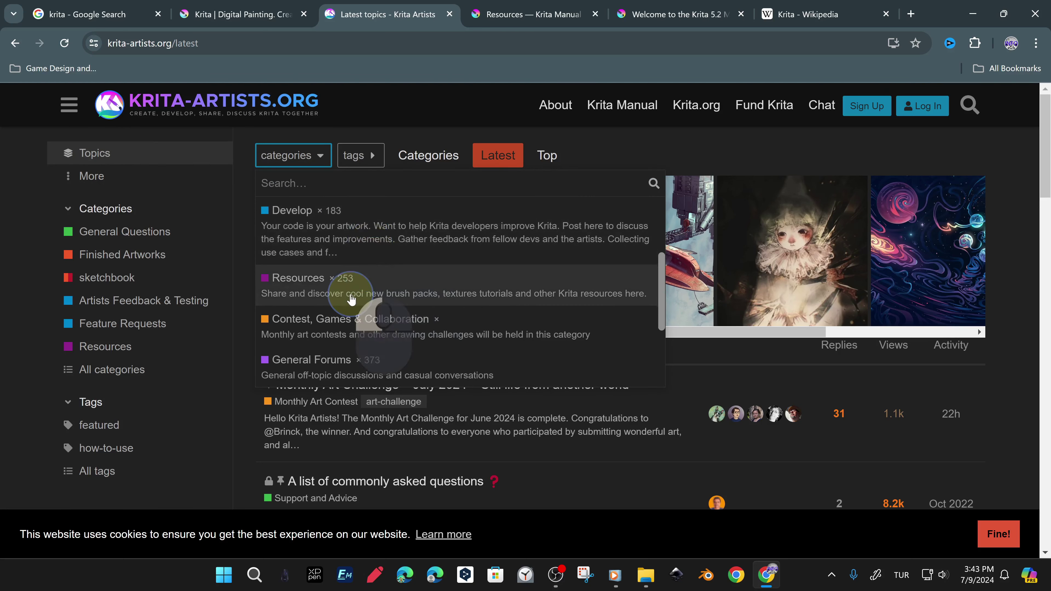
scroll(466, 268, "down", 2)
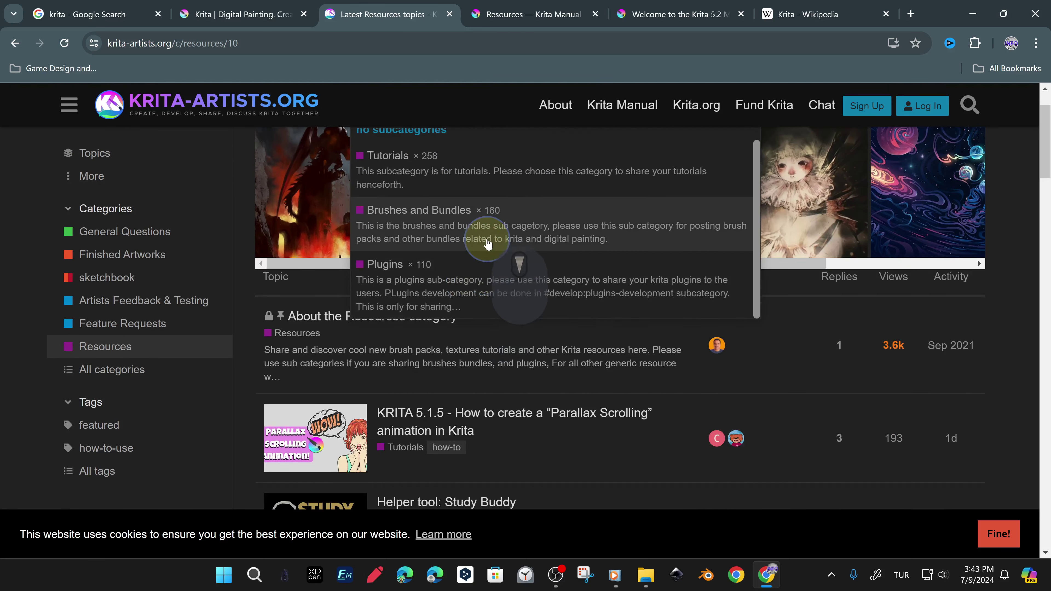
left_click(488, 244)
- Look through the brush packs and bundles shared in the Brushes and Bundles subcategory, down to its oldest topics
scroll(1014, 223, "down", 8)
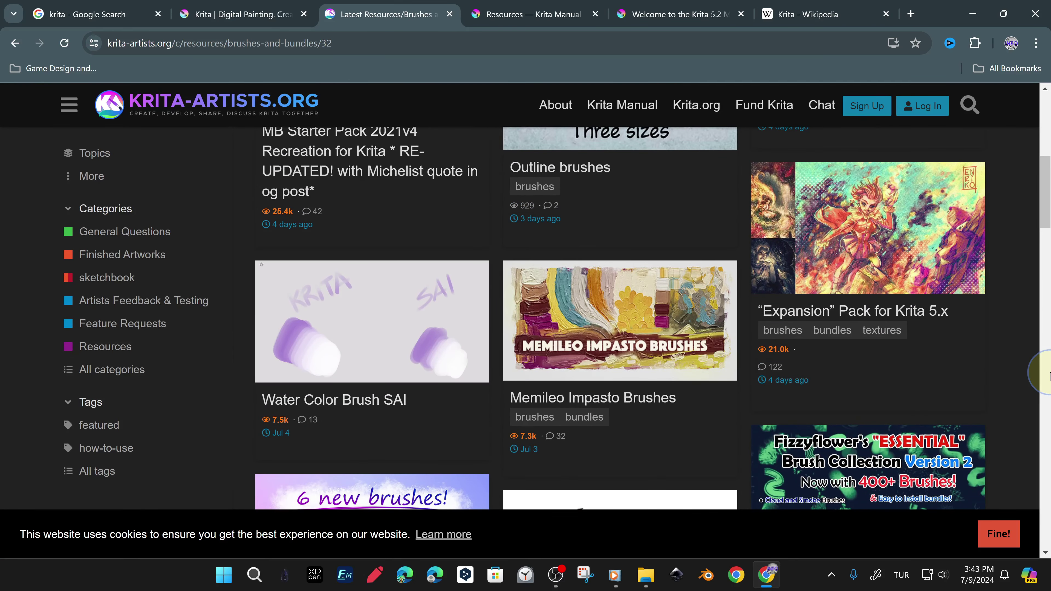
scroll(1006, 357, "down", 4)
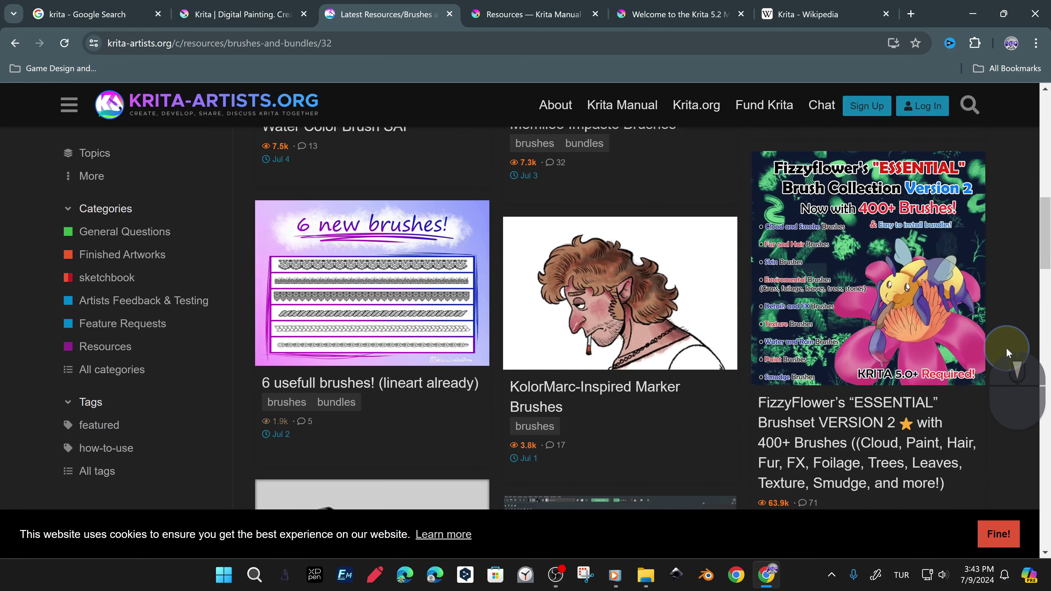
scroll(1006, 347, "up", 9)
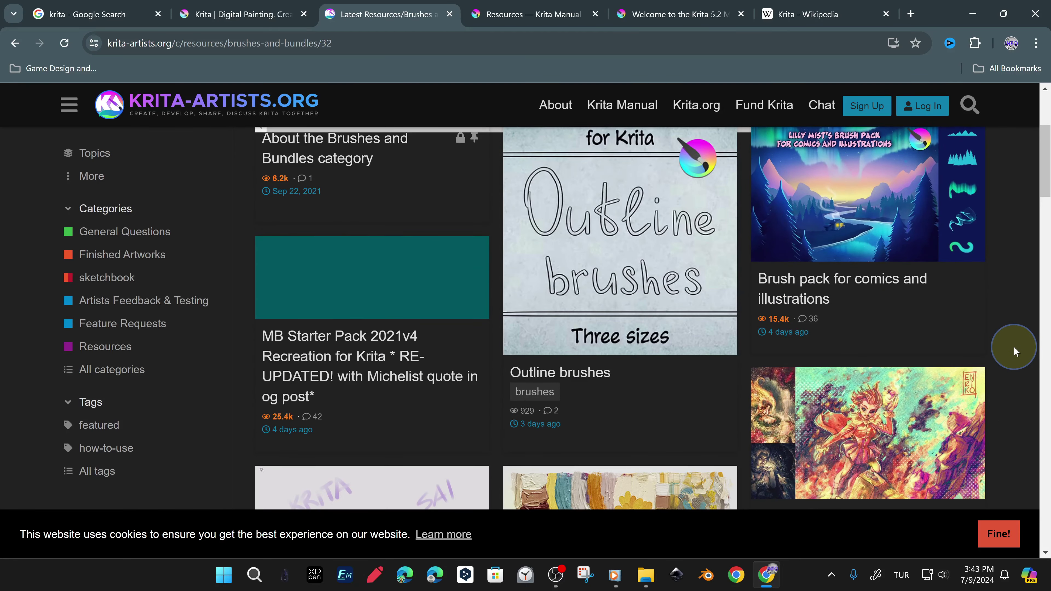
scroll(1013, 346, "up", 2)
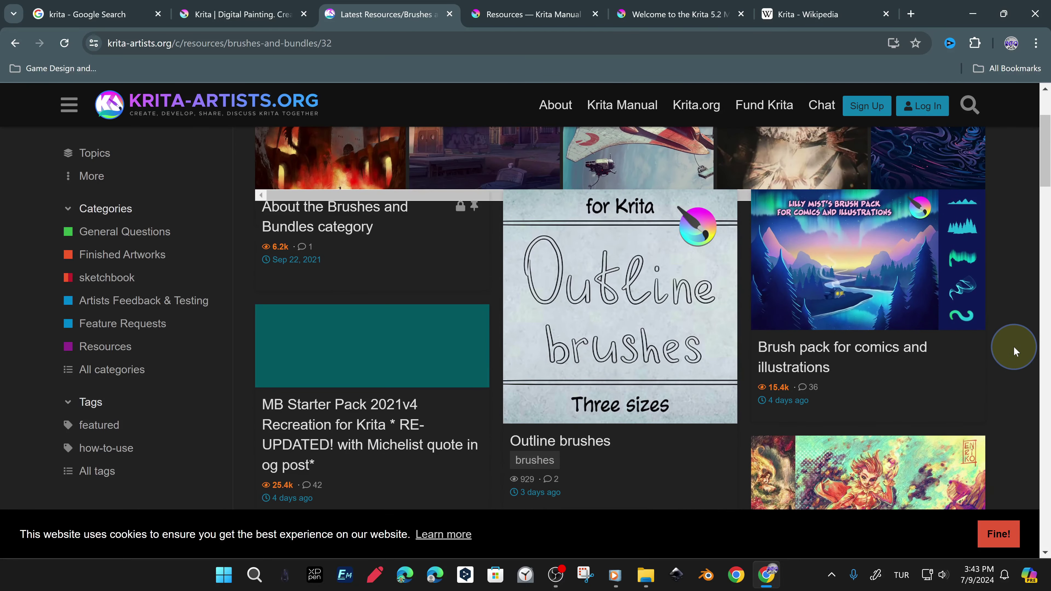
scroll(1013, 346, "down", 20)
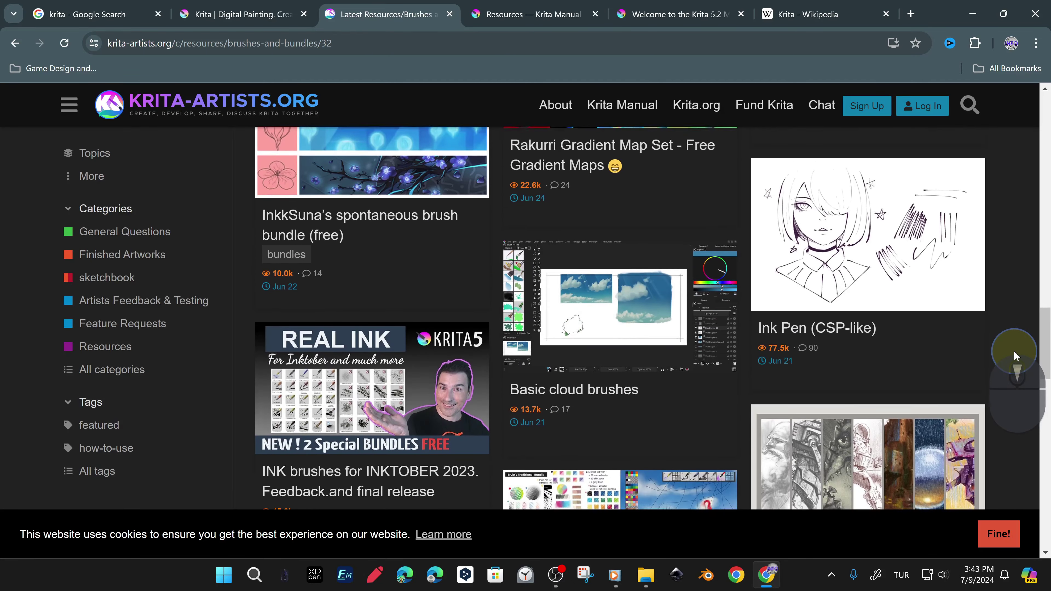
scroll(1014, 351, "down", 10)
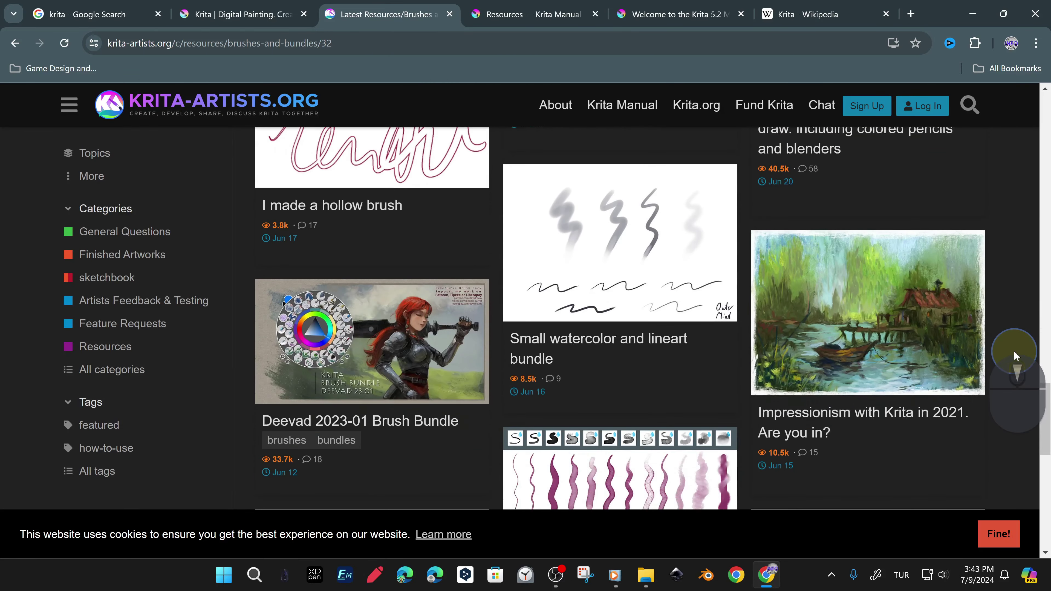
scroll(1014, 351, "down", 20)
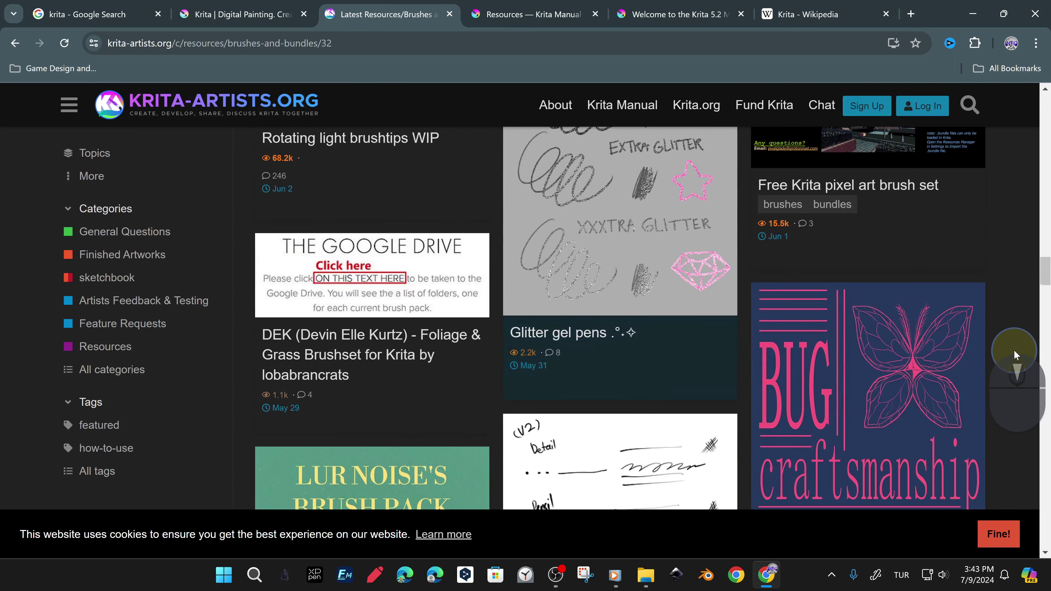
scroll(1014, 350, "down", 20)
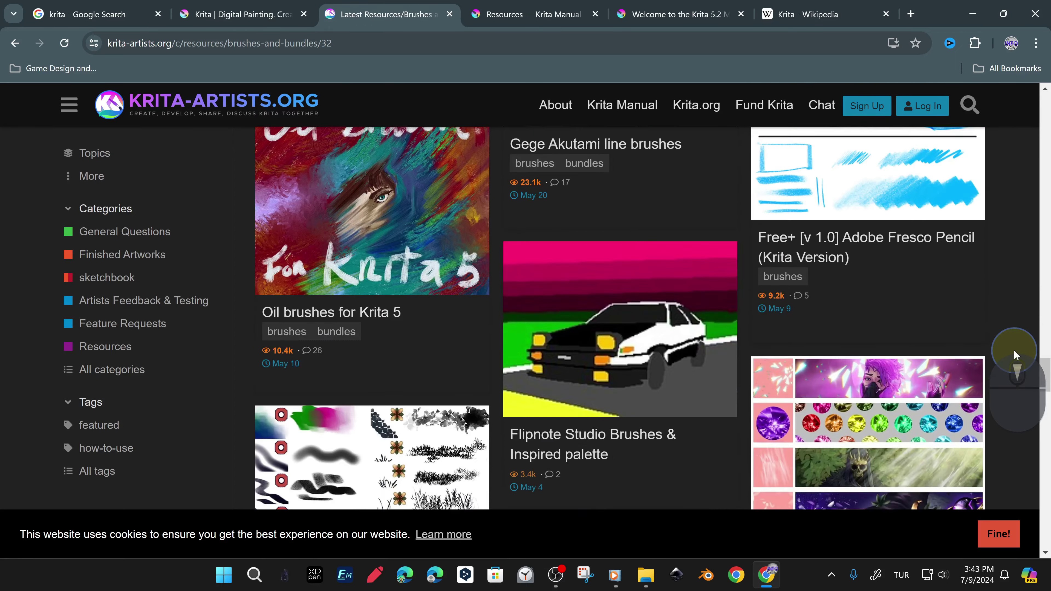
scroll(1014, 350, "down", 20)
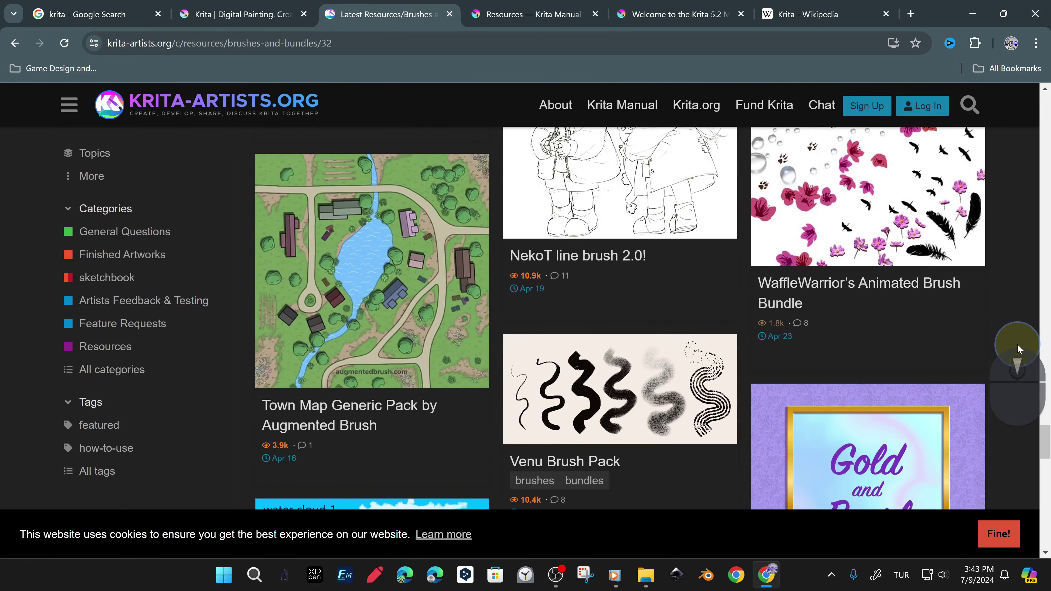
scroll(1018, 345, "down", 20)
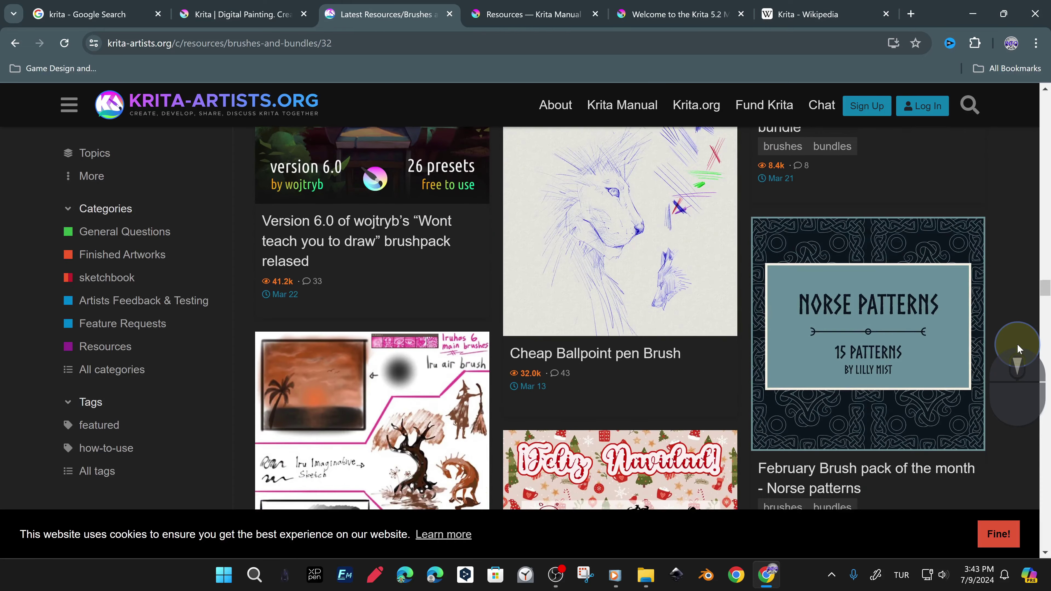
scroll(1017, 343, "down", 20)
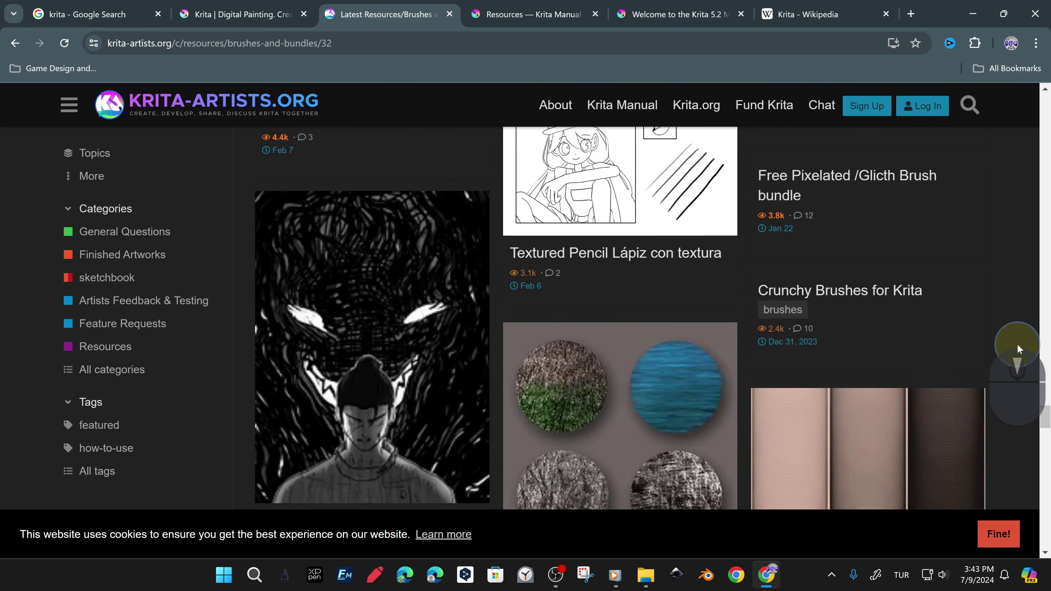
scroll(1017, 343, "down", 20)
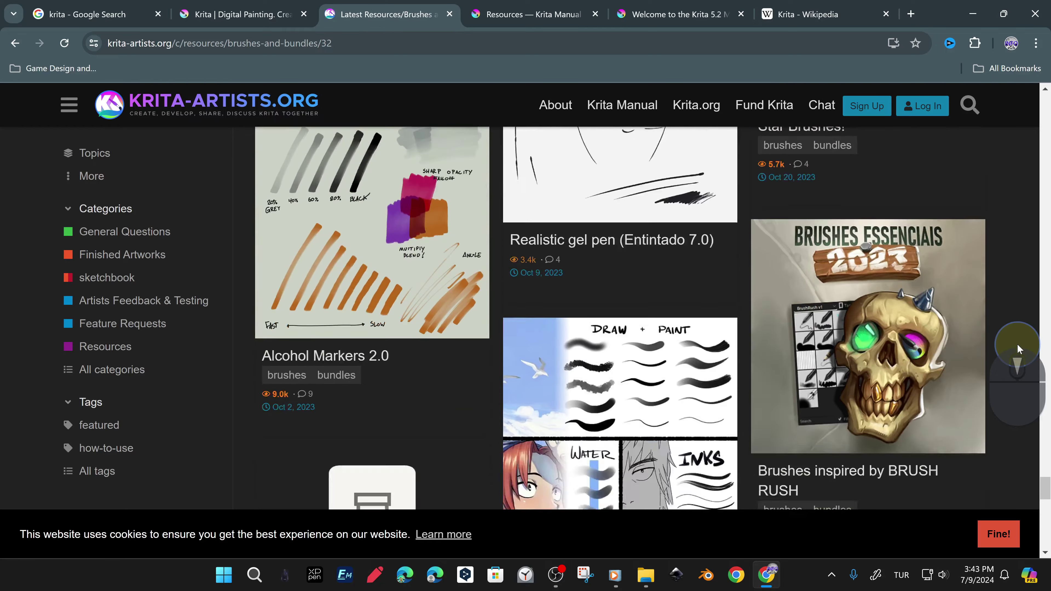
scroll(1018, 344, "down", 15)
scroll(1017, 343, "up", 5)
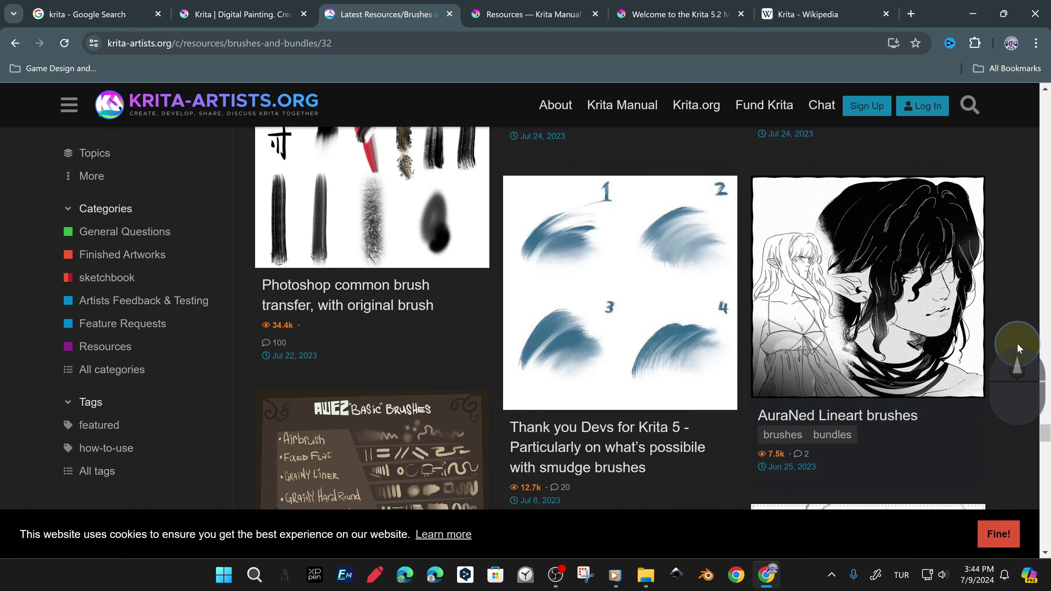
scroll(1018, 343, "down", 20)
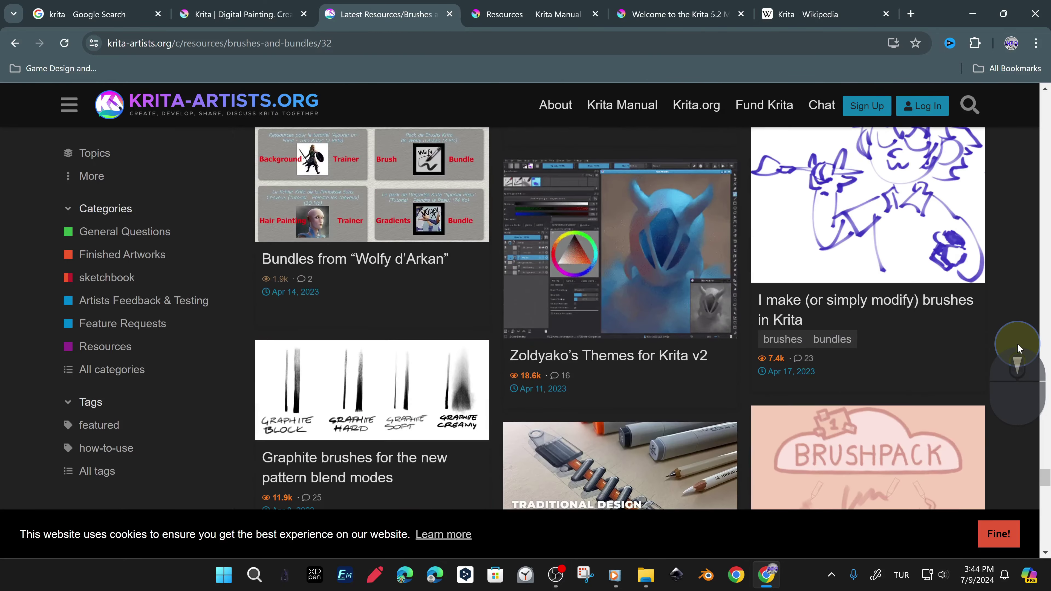
scroll(1018, 344, "down", 20)
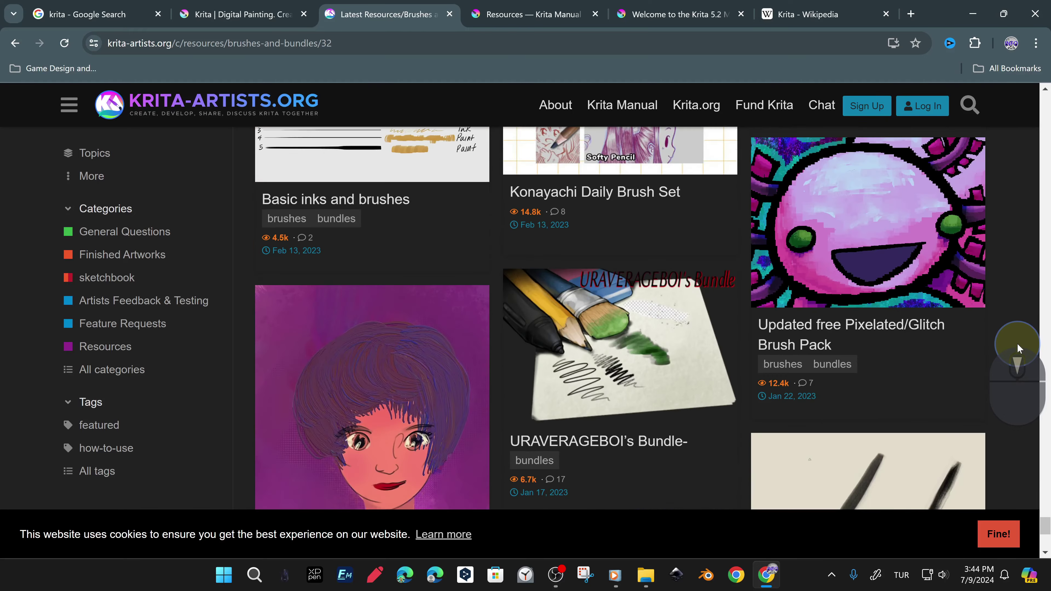
scroll(1018, 343, "down", 20)
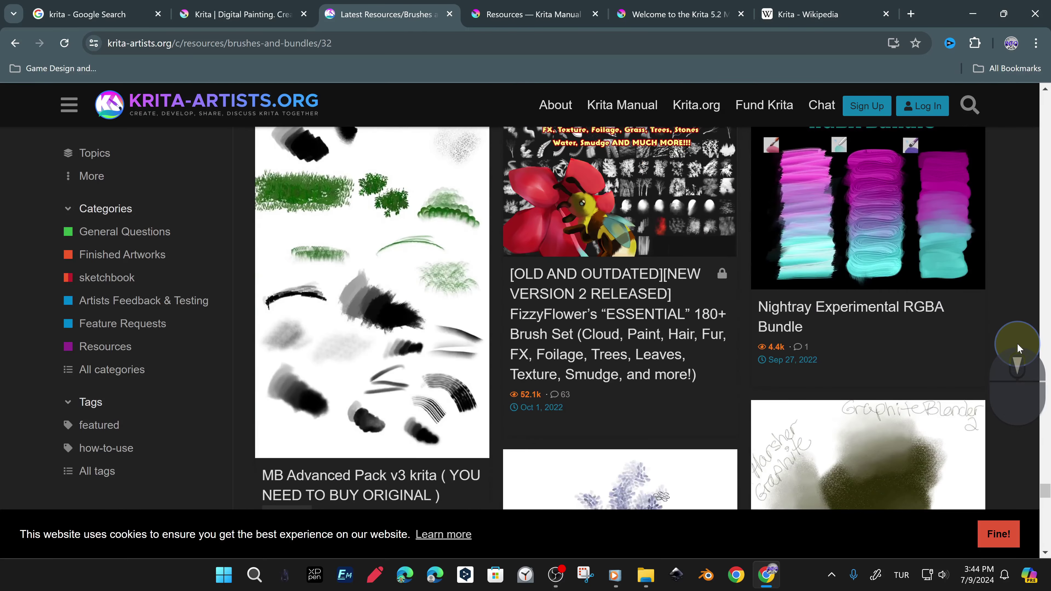
scroll(1018, 343, "down", 20)
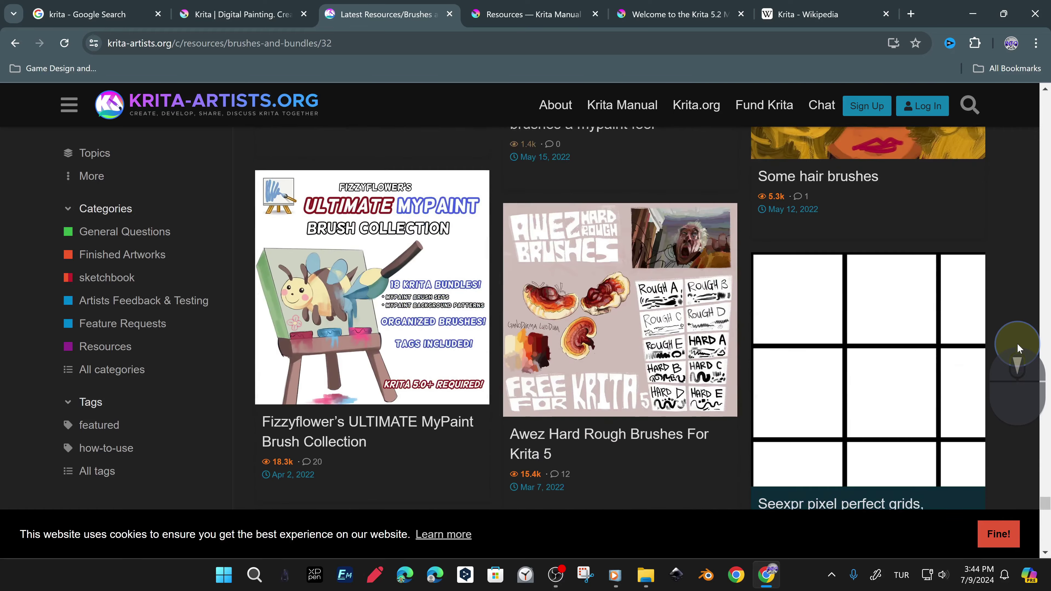
scroll(1018, 343, "down", 20)
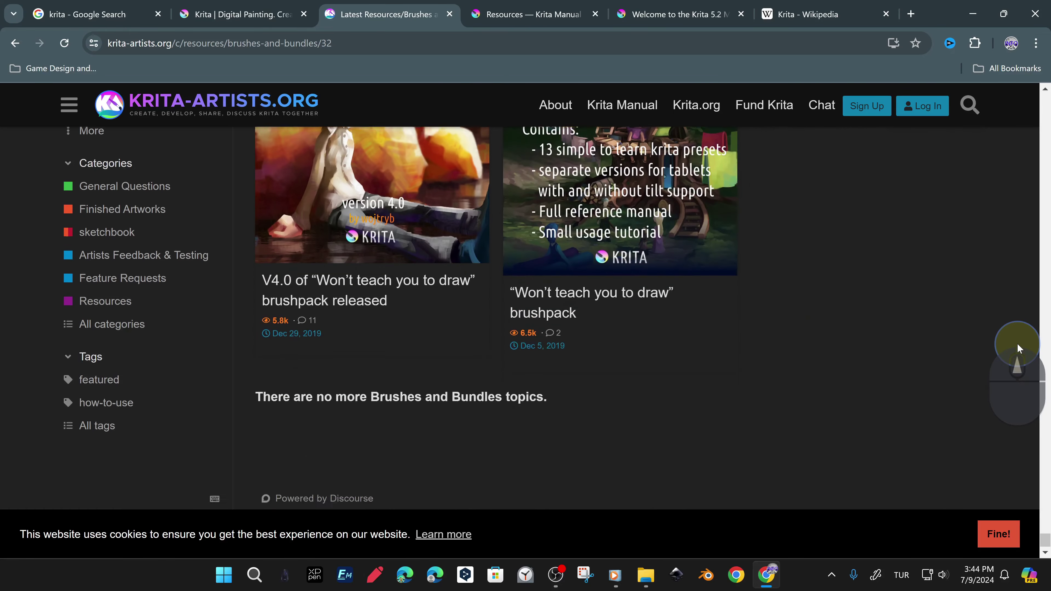
scroll(1018, 344, "up", 15)
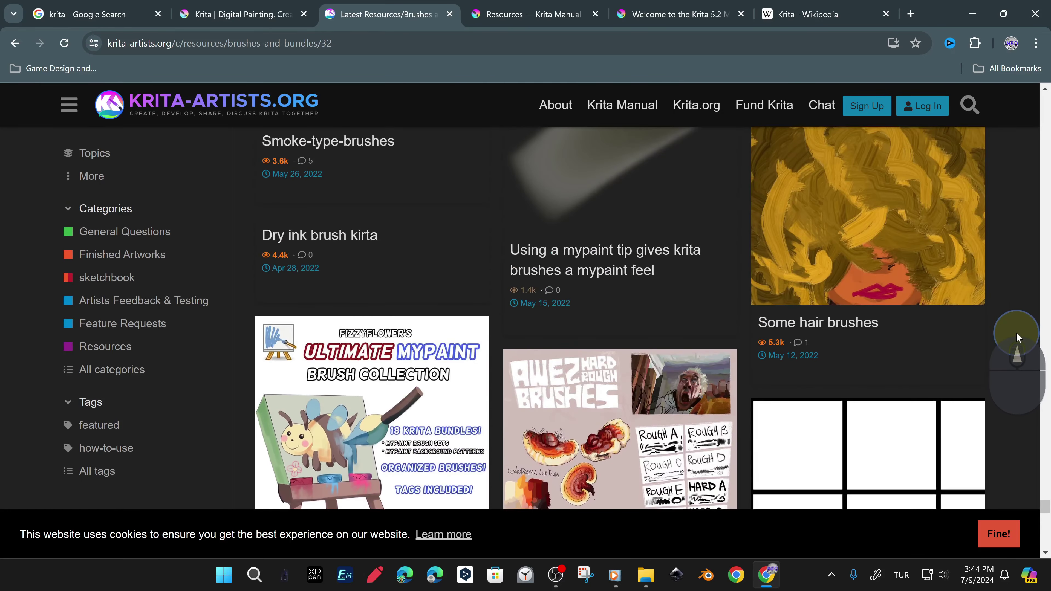
scroll(1016, 332, "up", 10)
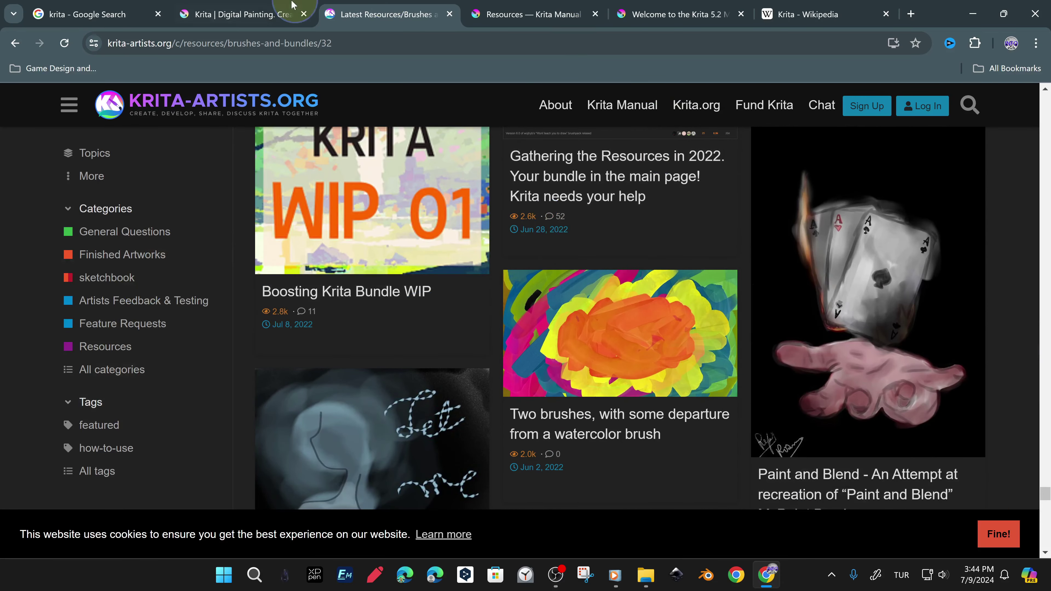
- Glance at the official Krita website page, then return to the forum's Brushes and Bundles page
left_click(291, 5)
scroll(937, 313, "up", 3)
left_click(408, 20)
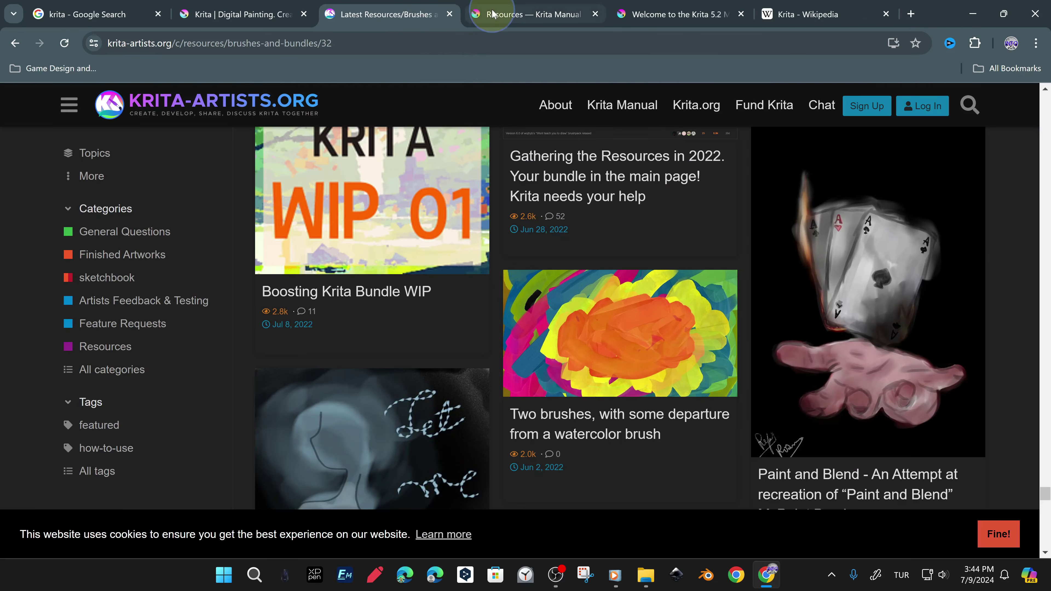